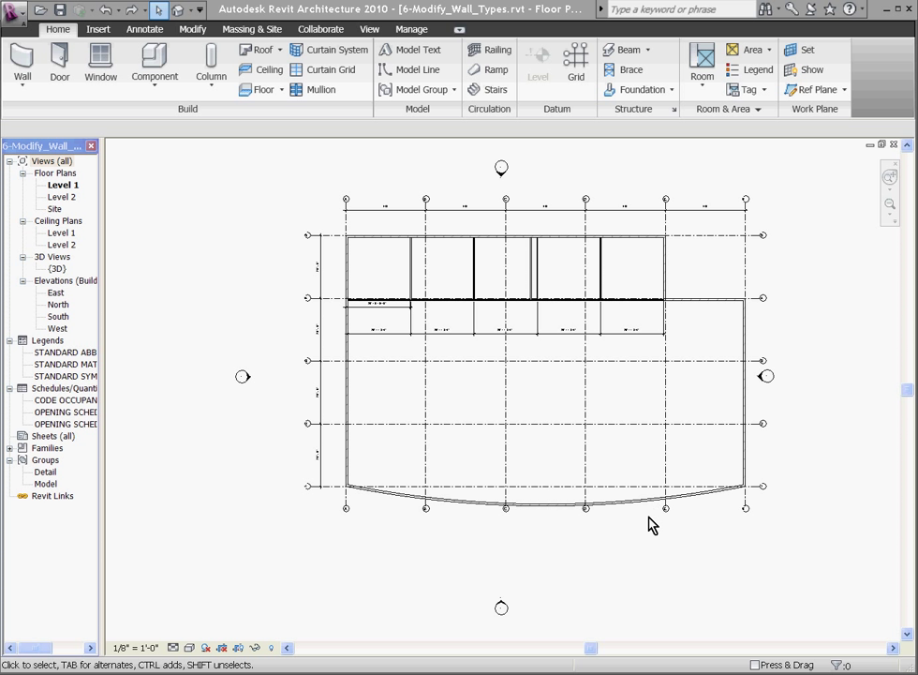
# - Make the curved south wall along grid 1 a Curtain Wall: Storefront instead of Int - CMU - 8"
pyautogui.scroll(2, 631, 507)
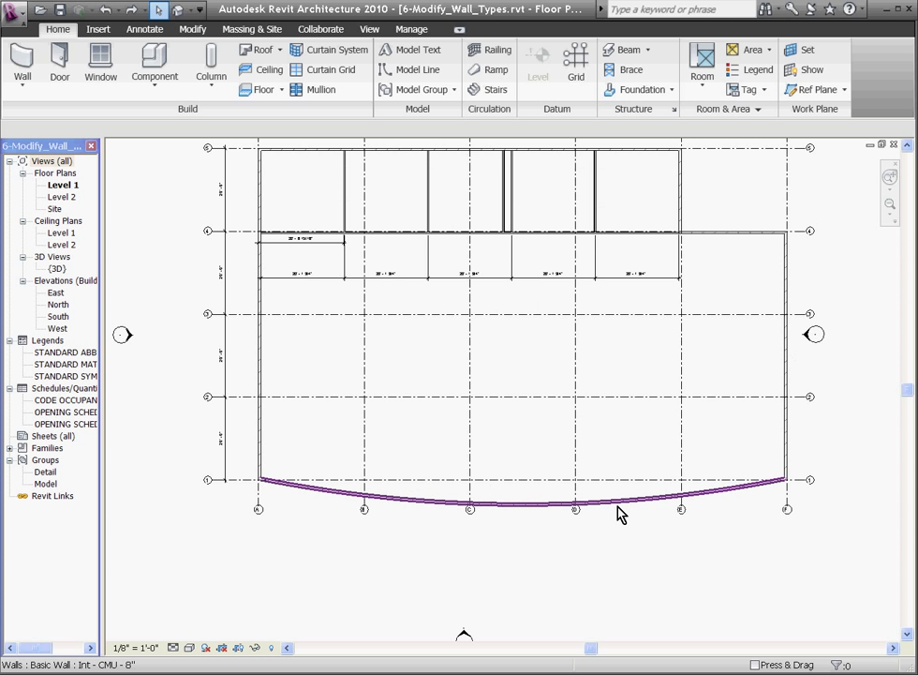
pyautogui.click(631, 505)
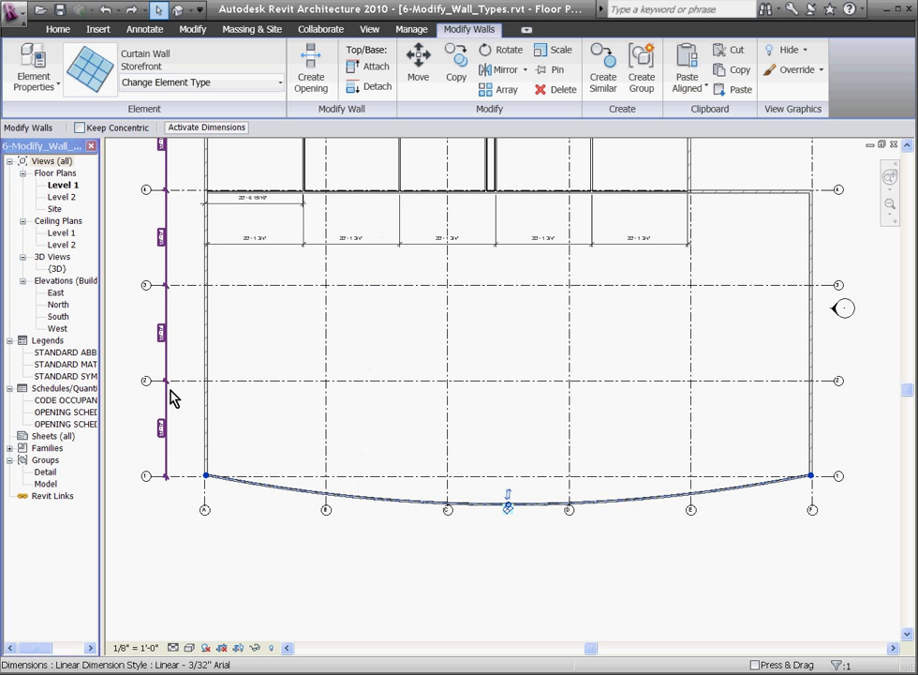
pyautogui.scroll(2, 200, 457)
# - Reselect the curved storefront wall and open its Element Properties choices
pyautogui.scroll(4, 200, 456)
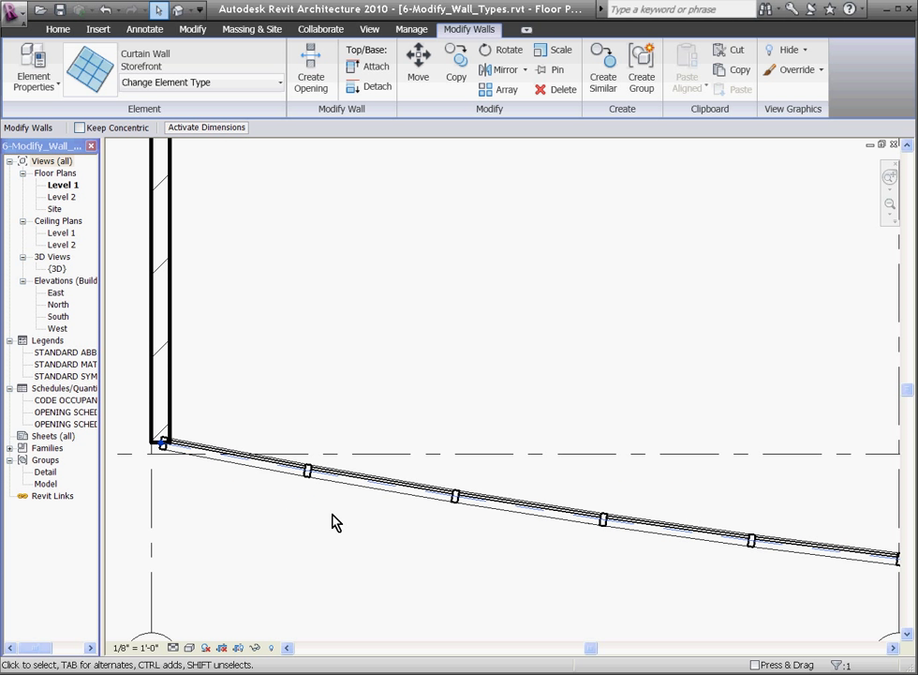
pyautogui.scroll(-1, 316, 474)
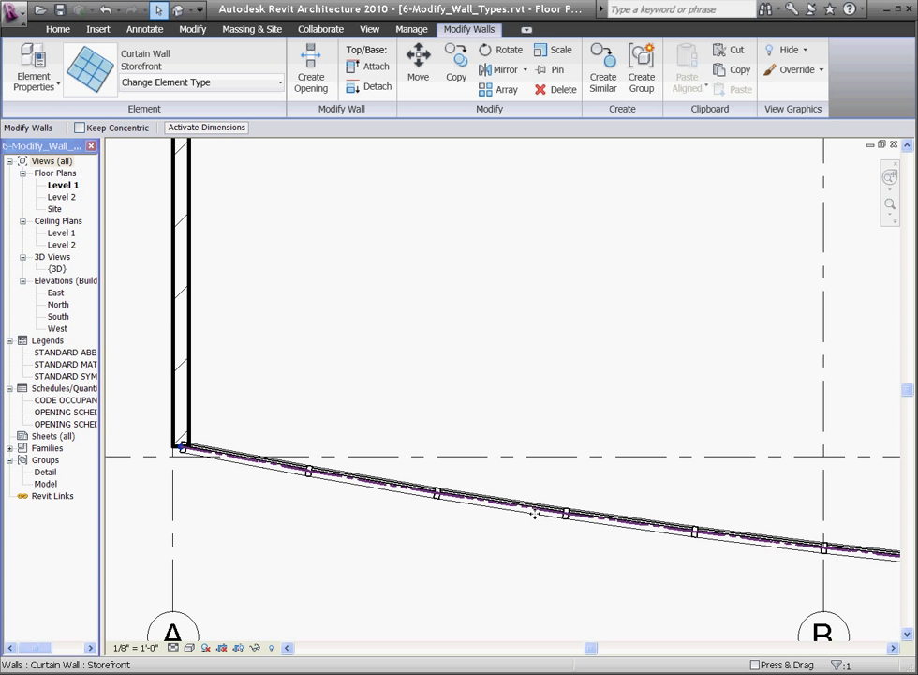
pyautogui.click(531, 552)
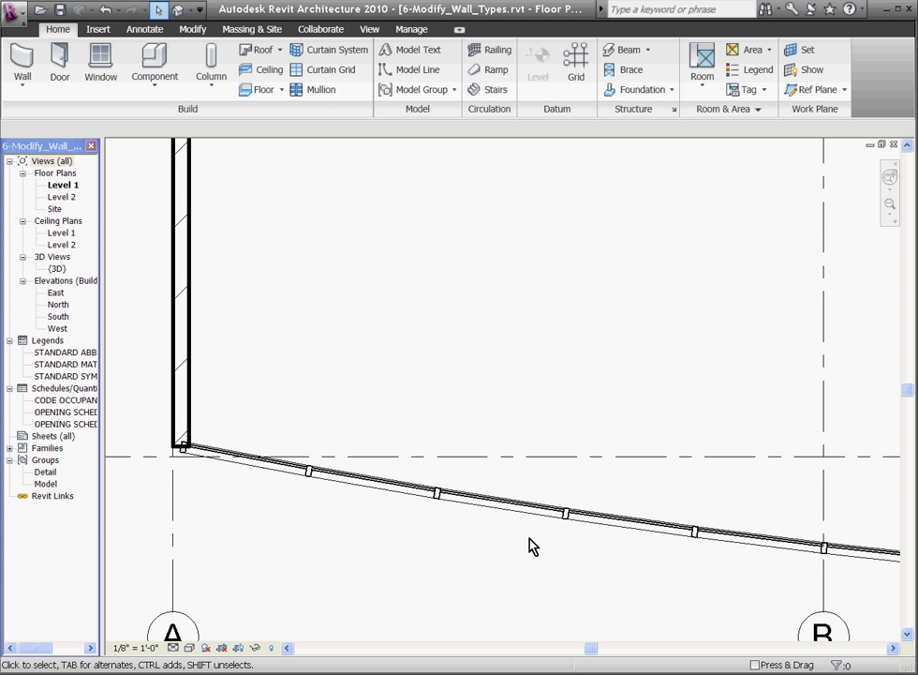
pyautogui.scroll(2, 542, 532)
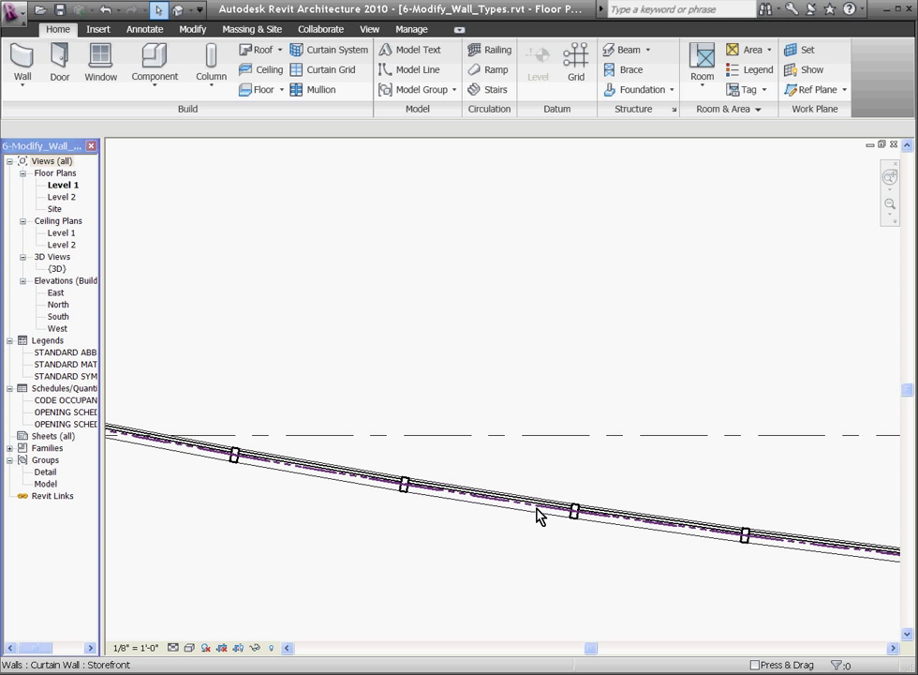
pyautogui.click(538, 509)
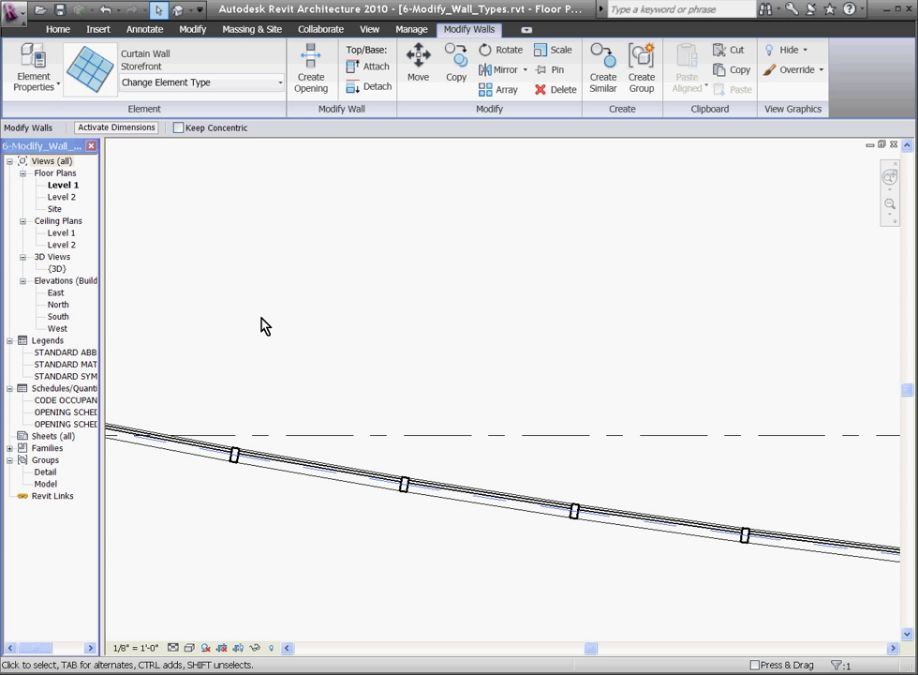
pyautogui.click(33, 81)
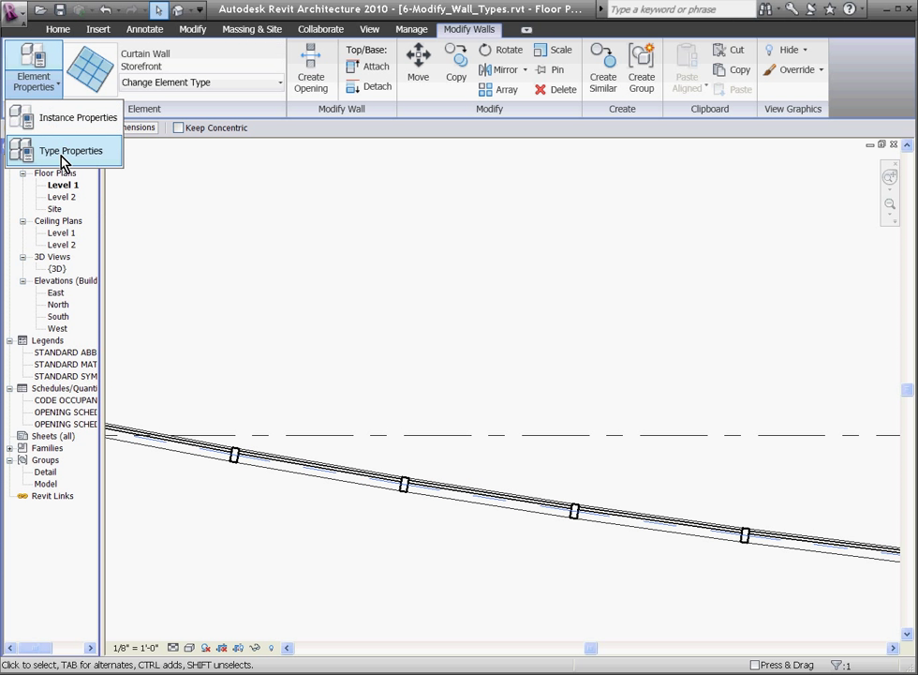
# - In the Storefront Type Properties, set Vertical Grid spacing to 3' 0" and confirm
pyautogui.click(58, 148)
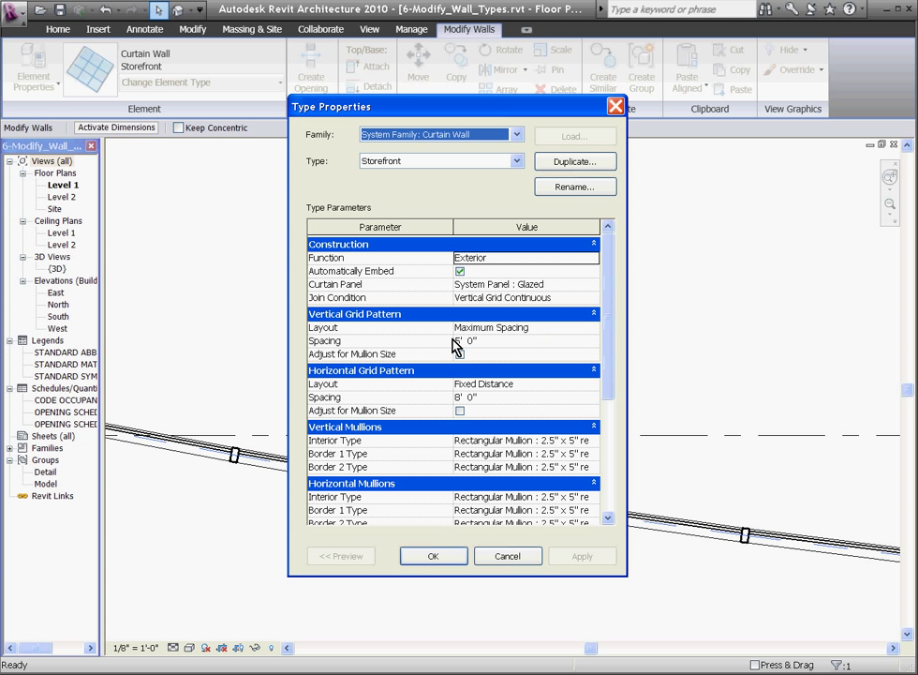
pyautogui.click(496, 341)
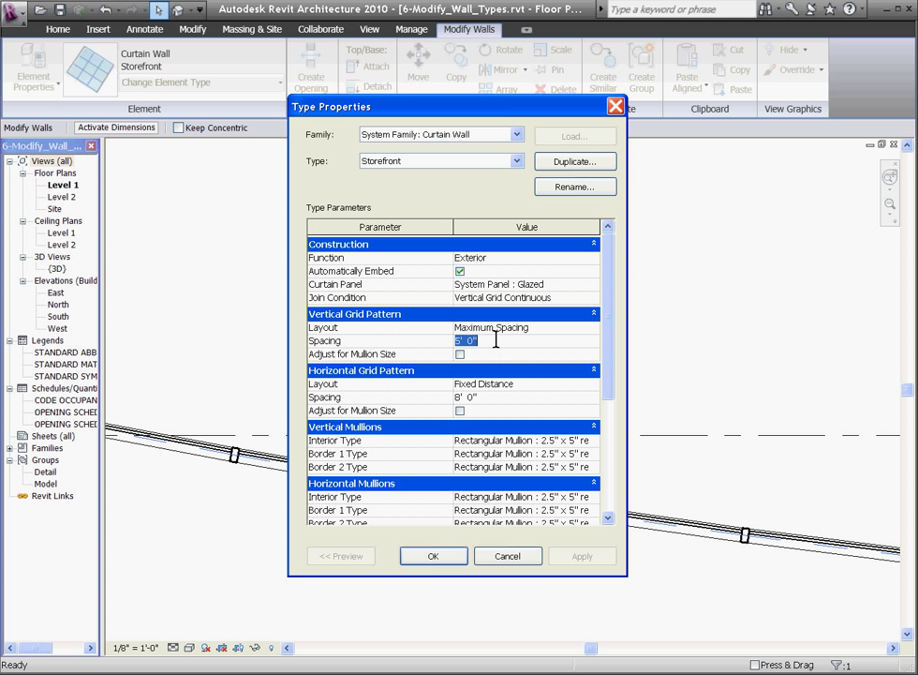
pyautogui.click(506, 397)
pyautogui.click(578, 441)
pyautogui.click(593, 440)
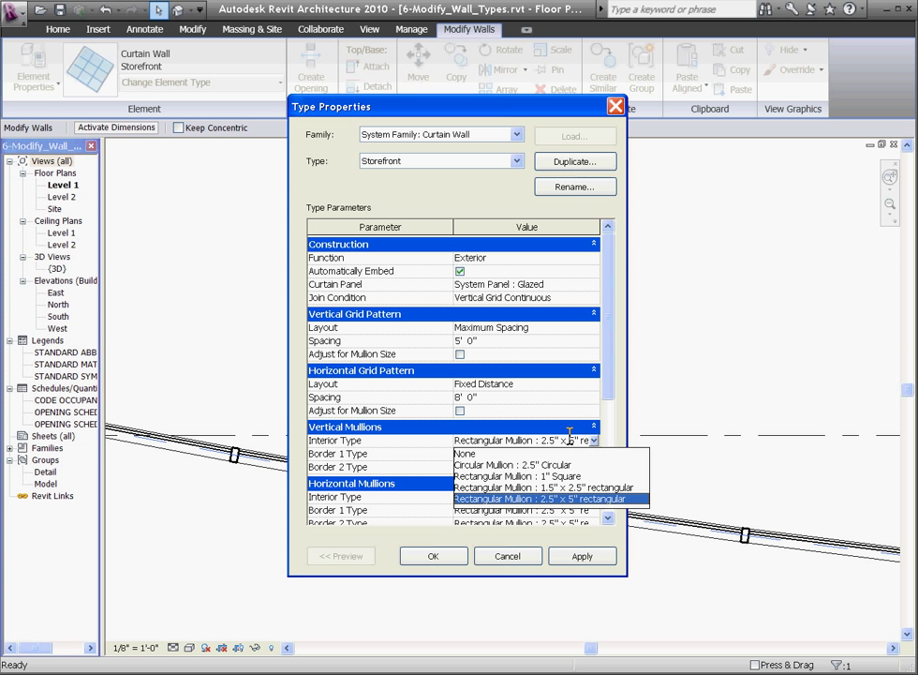
pyautogui.click(593, 565)
pyautogui.click(496, 341)
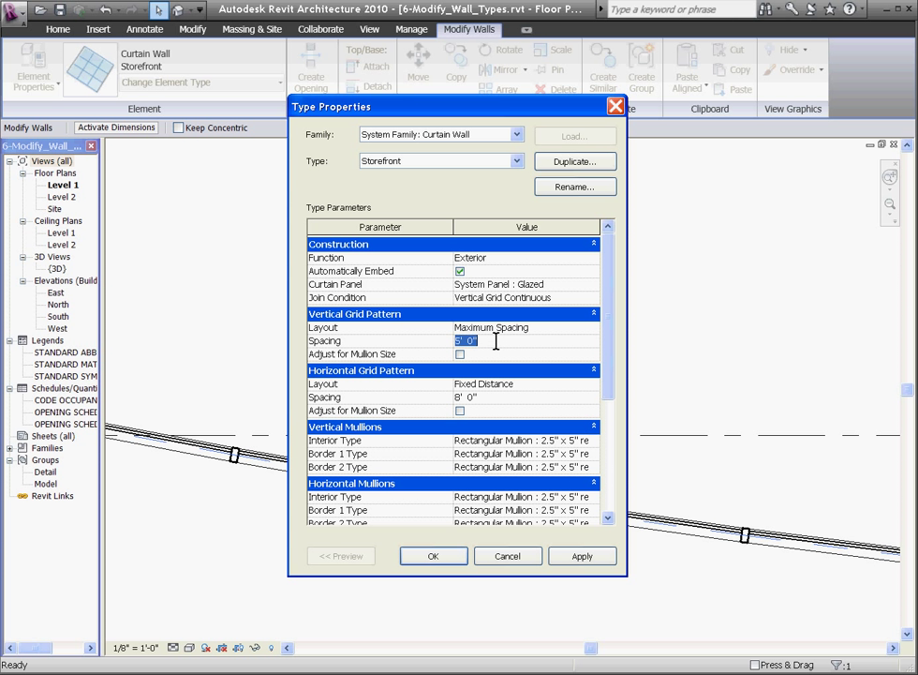
pyautogui.write('3')
pyautogui.click(445, 555)
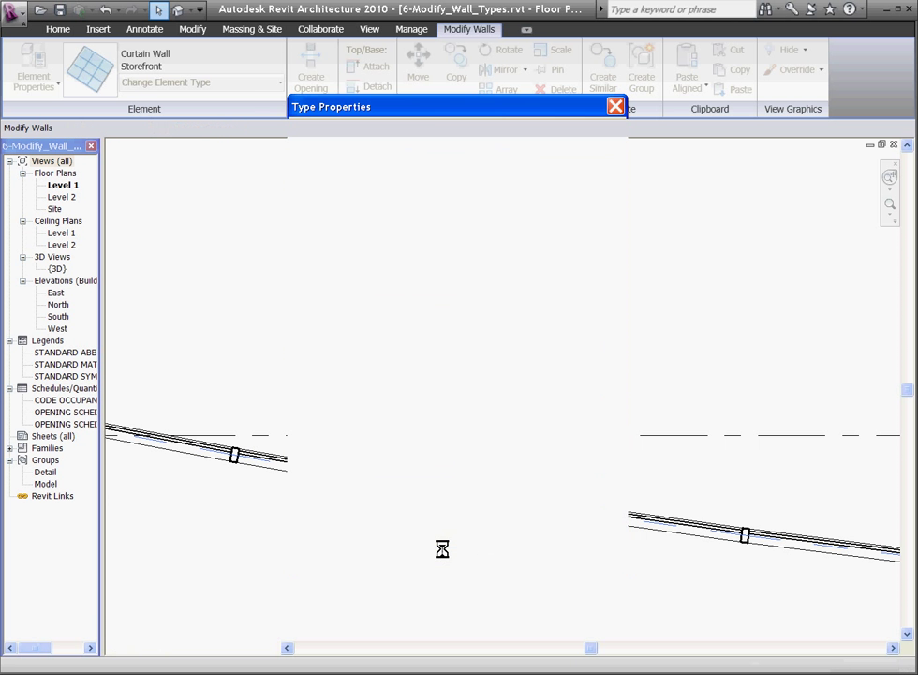
pyautogui.scroll(-2, 459, 410)
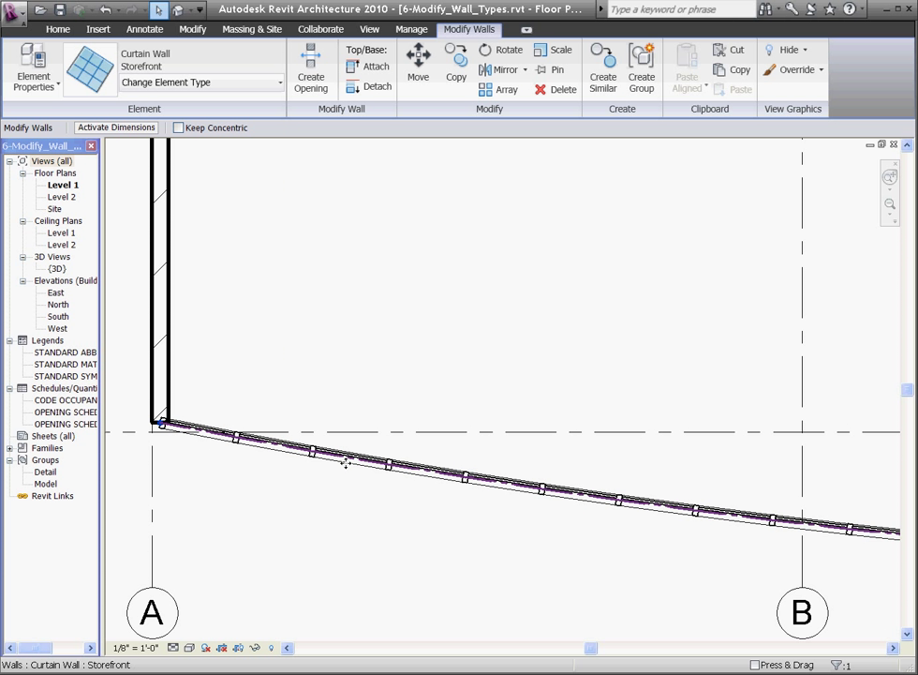
# - Deselect the wall, zoom out to show grids A to F, and switch to Modify tools
pyautogui.click(469, 395)
pyautogui.scroll(-2, 380, 447)
pyautogui.scroll(-3, 298, 431)
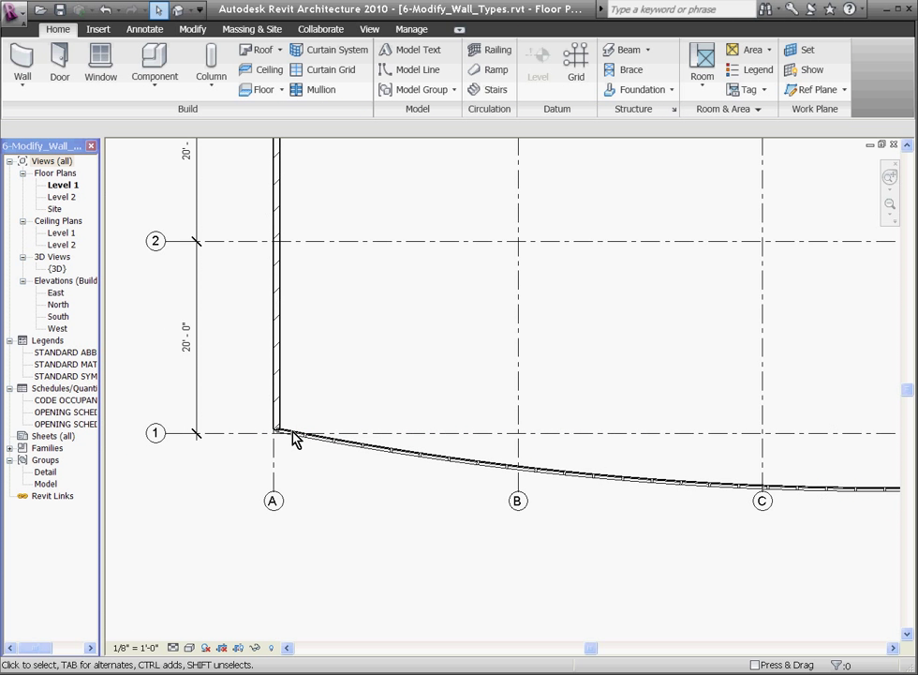
pyautogui.scroll(-3, 273, 471)
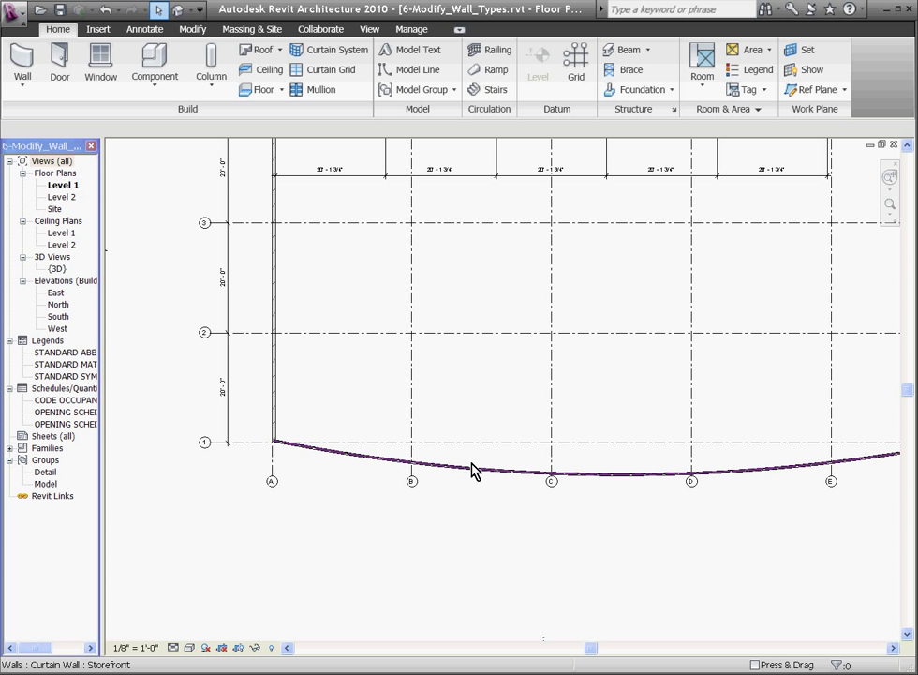
pyautogui.scroll(-1, 457, 474)
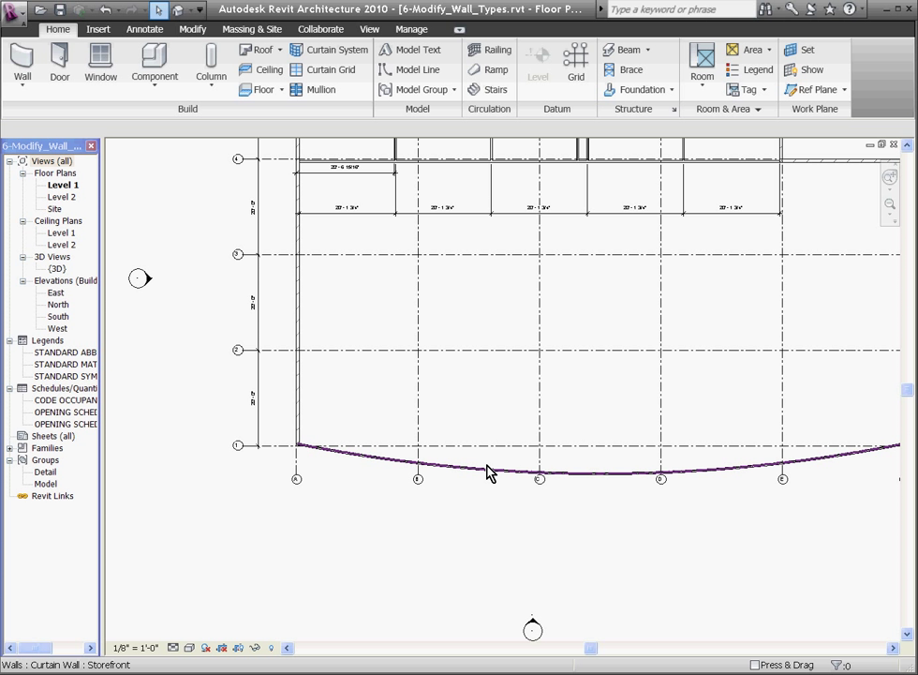
pyautogui.scroll(-1, 444, 446)
pyautogui.scroll(1, 635, 330)
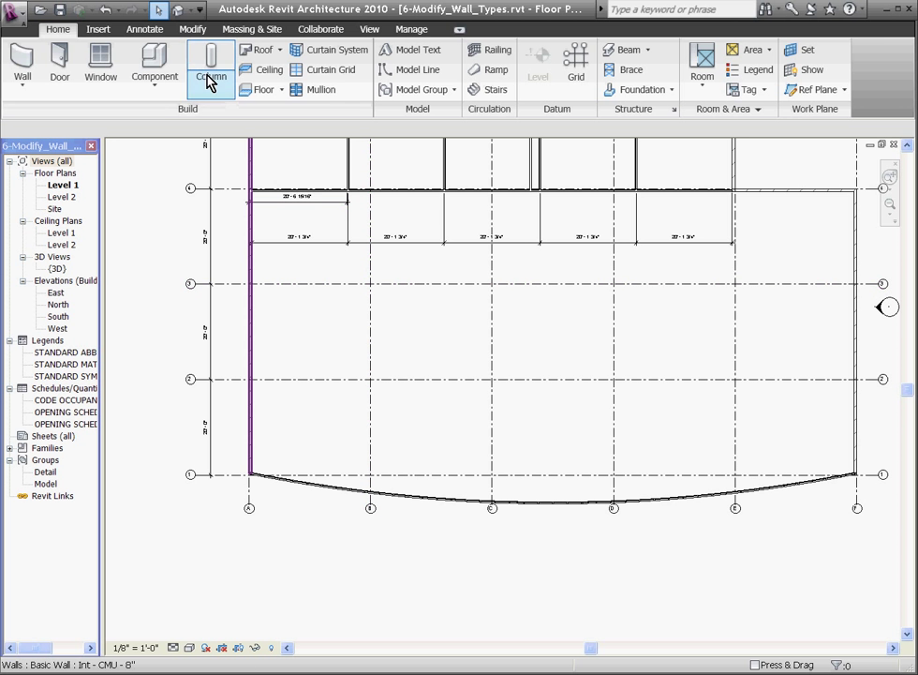
pyautogui.click(192, 29)
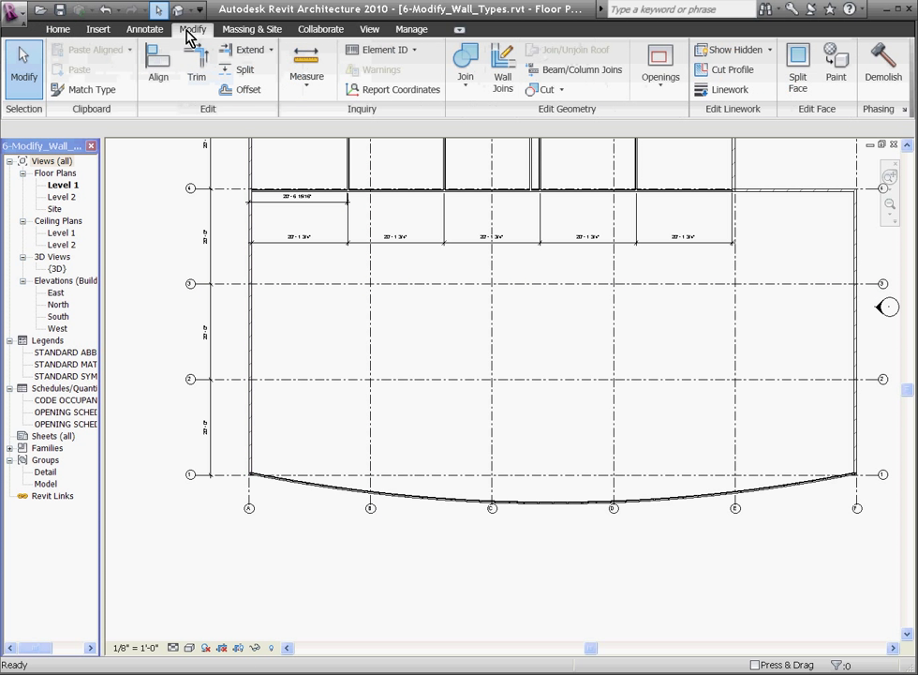
# - Split the curved storefront wall between grids A and B and between E and F
pyautogui.click(238, 70)
pyautogui.scroll(1, 322, 473)
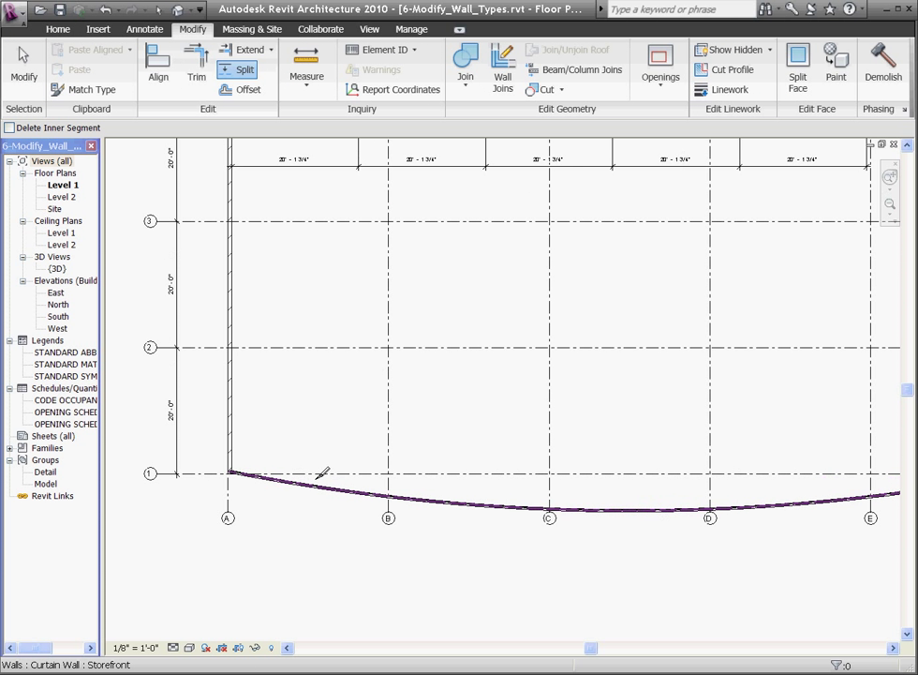
pyautogui.scroll(1, 321, 473)
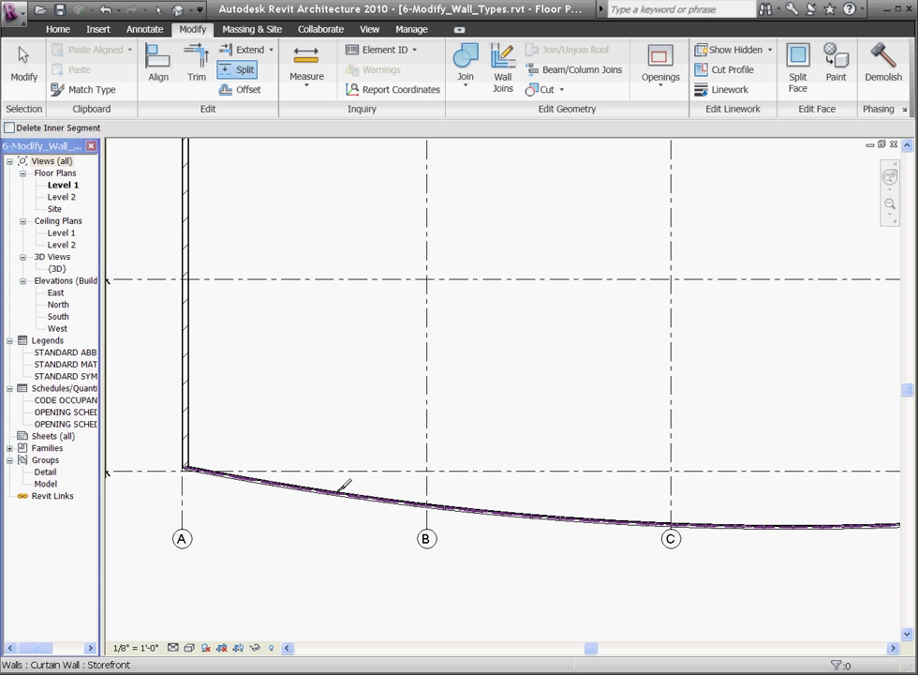
pyautogui.click(339, 489)
pyautogui.scroll(-3, 238, 475)
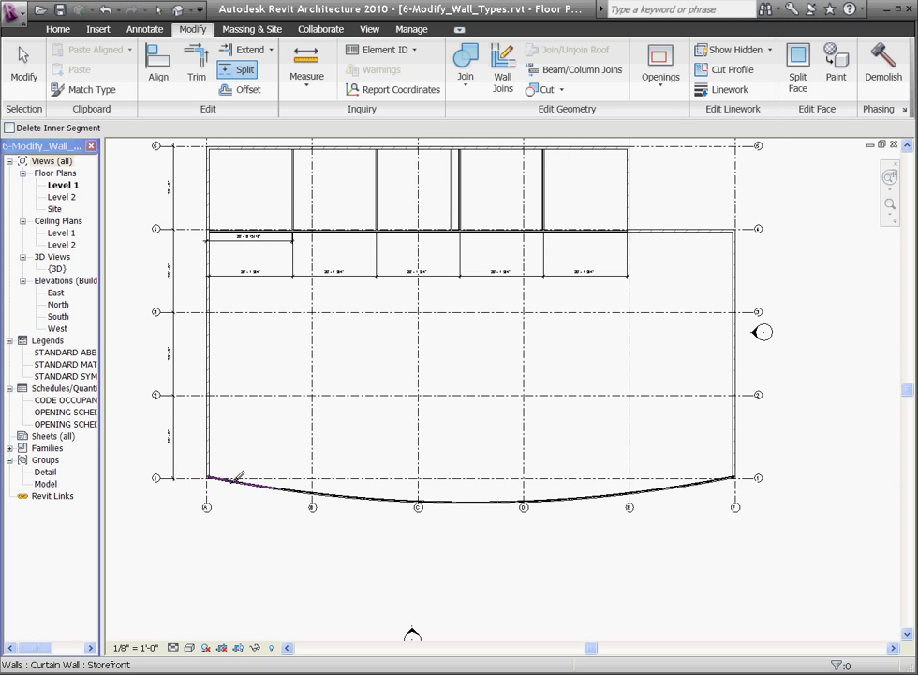
pyautogui.scroll(1, 668, 476)
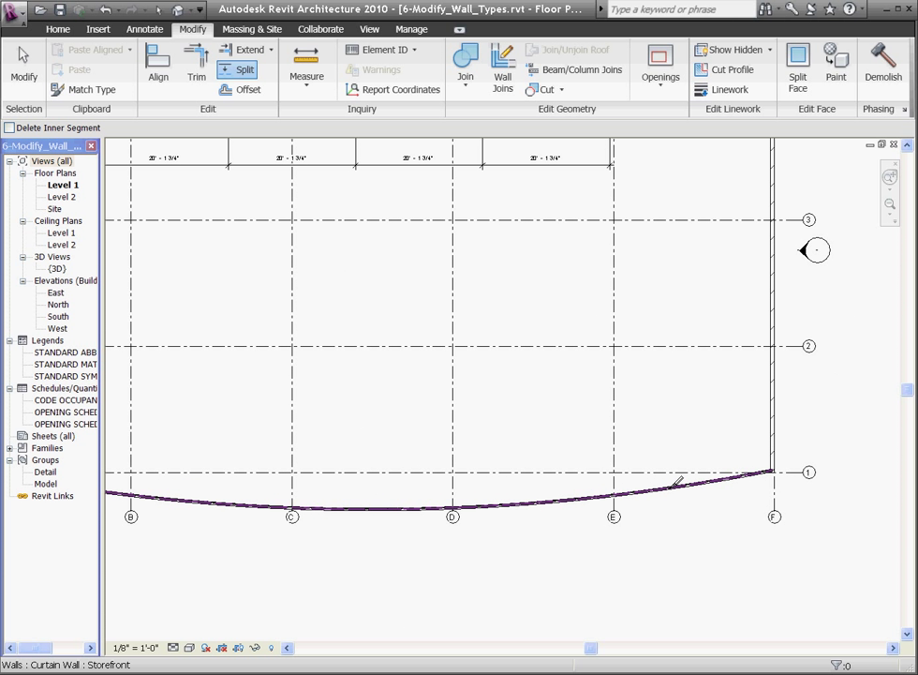
pyautogui.click(669, 487)
pyautogui.press('Escape')
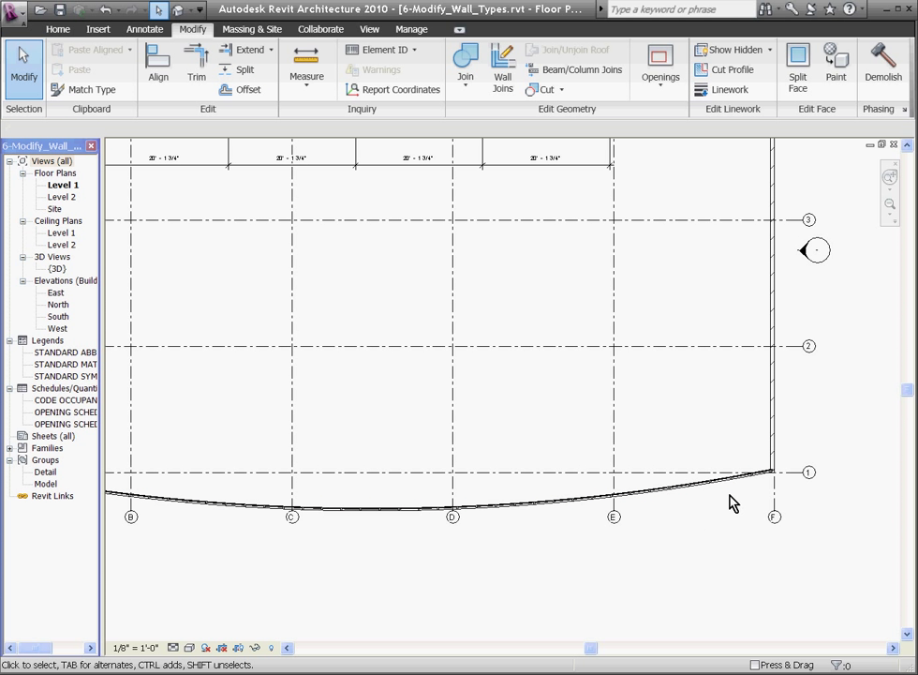
pyautogui.scroll(-1, 767, 492)
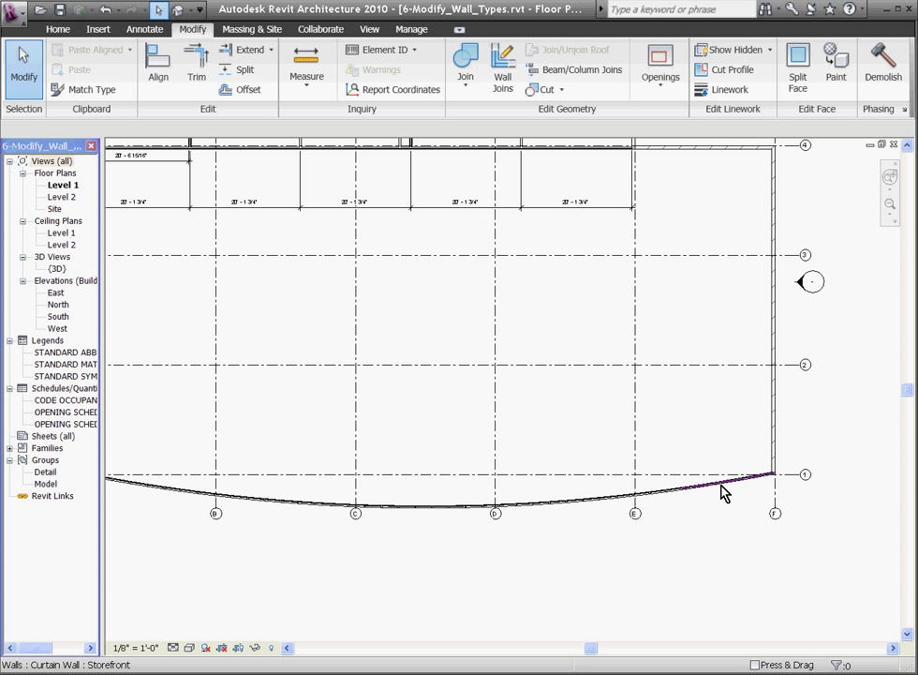
pyautogui.scroll(-1, 659, 499)
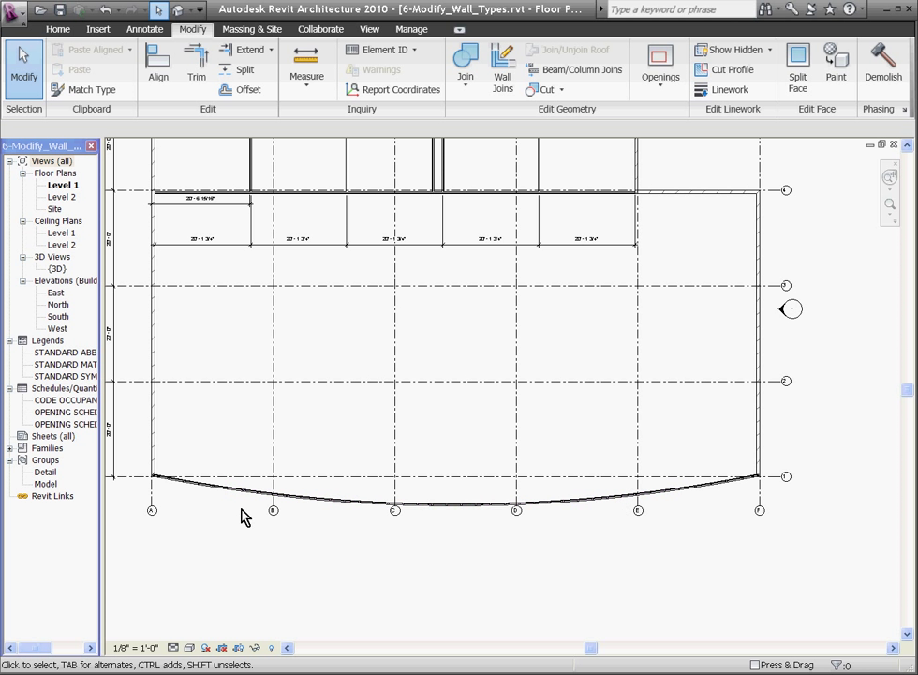
# - Change the short E–F wall piece to Basic Wall Ext - CMU 8" - RIGID 2" - BRICK 4"
pyautogui.click(703, 493)
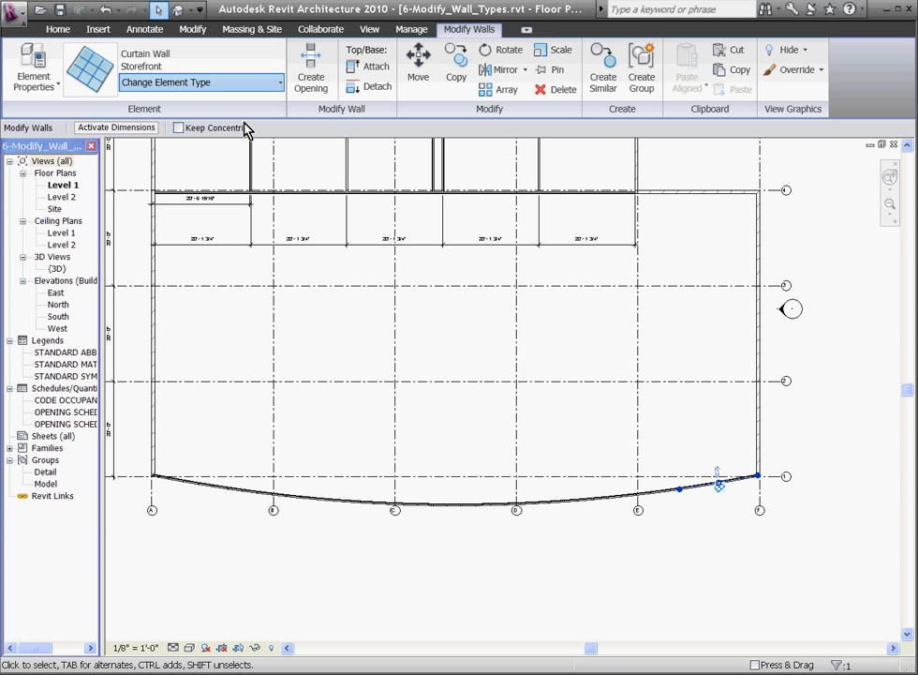
pyautogui.hotkey('ctrl', 'z')
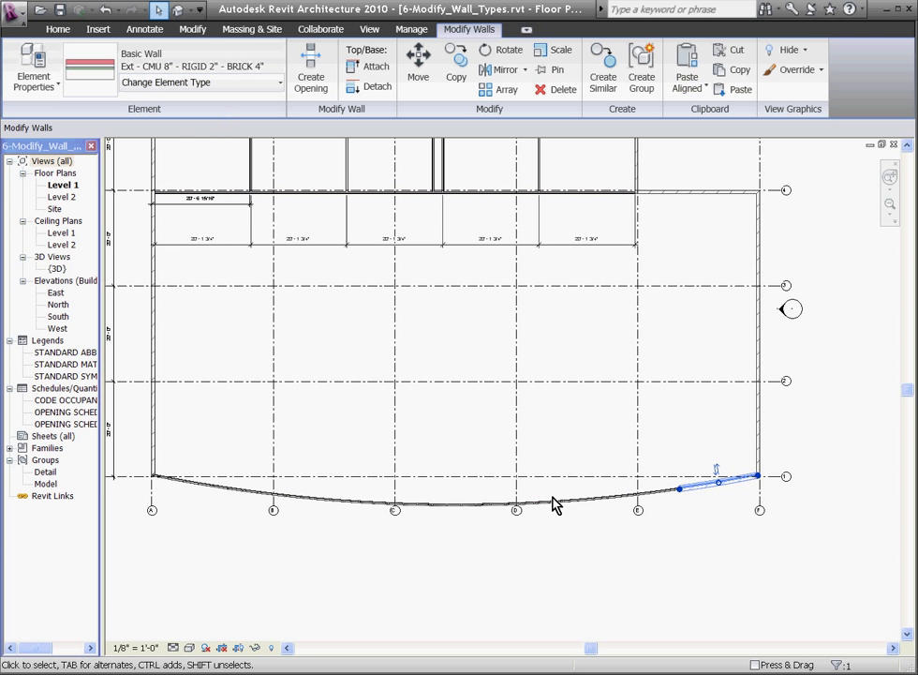
pyautogui.press('Escape')
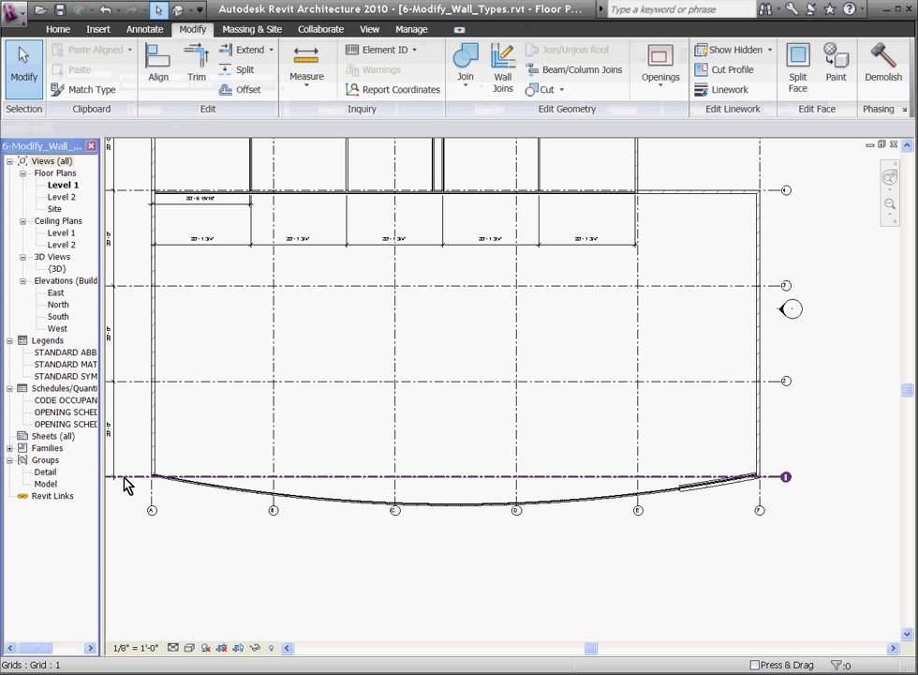
pyautogui.scroll(1, 128, 484)
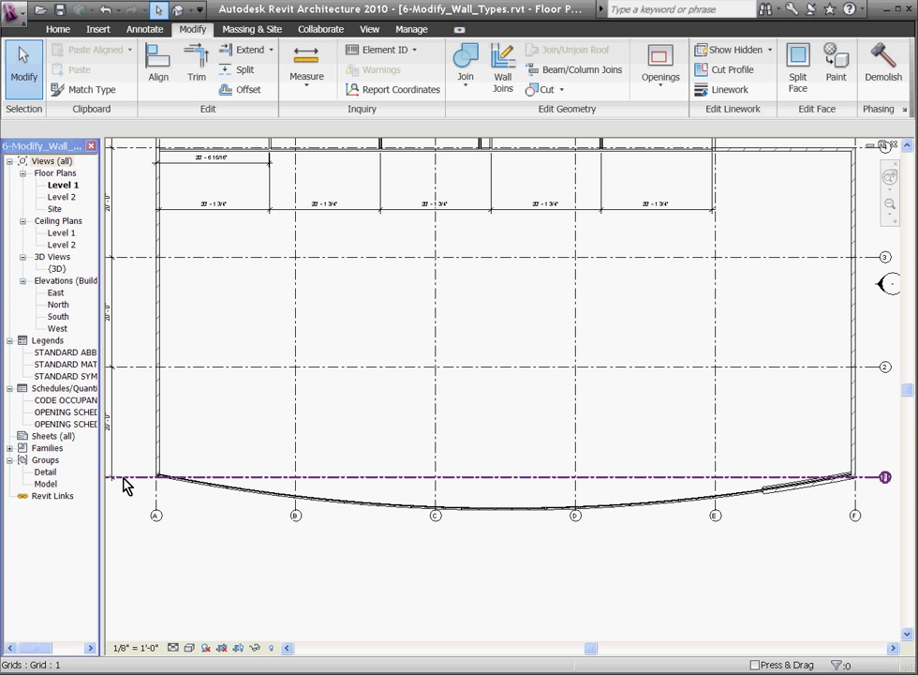
pyautogui.scroll(1, 123, 463)
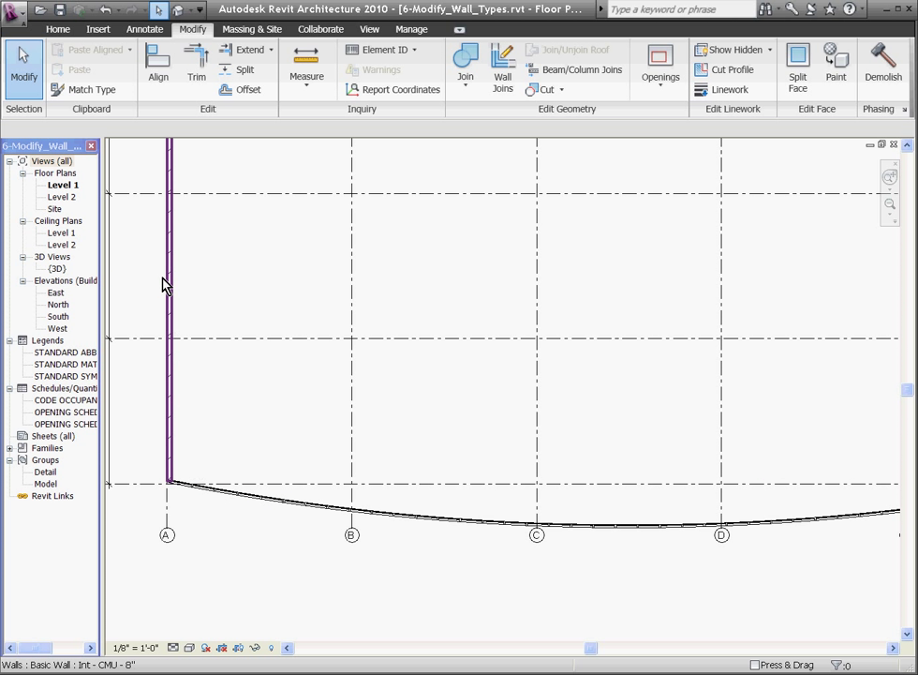
# - Match Type from the grid-A CMU wall onto the first curved segment beside grid A
pyautogui.click(104, 90)
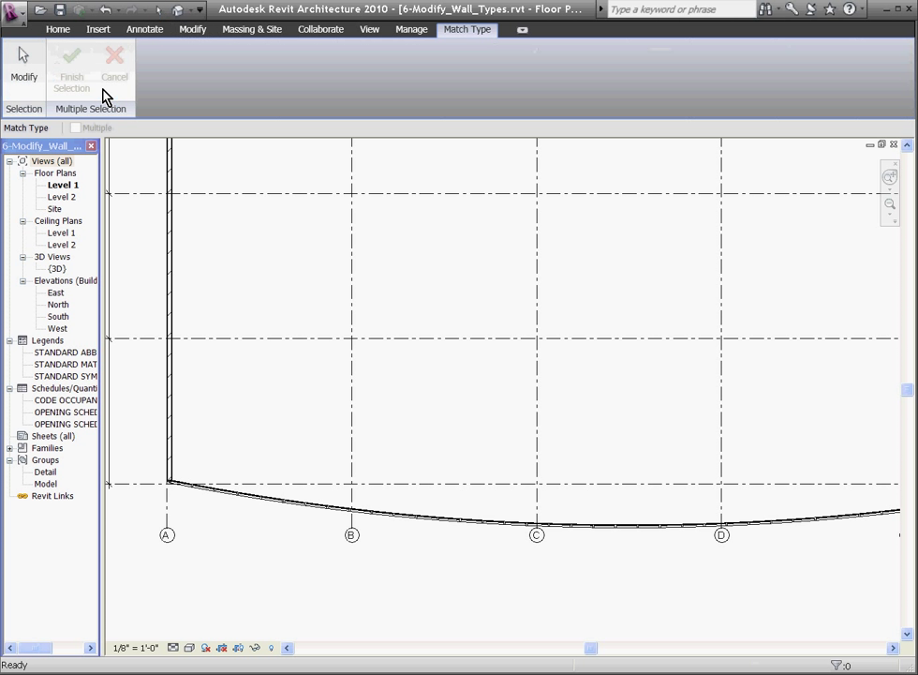
pyautogui.click(173, 419)
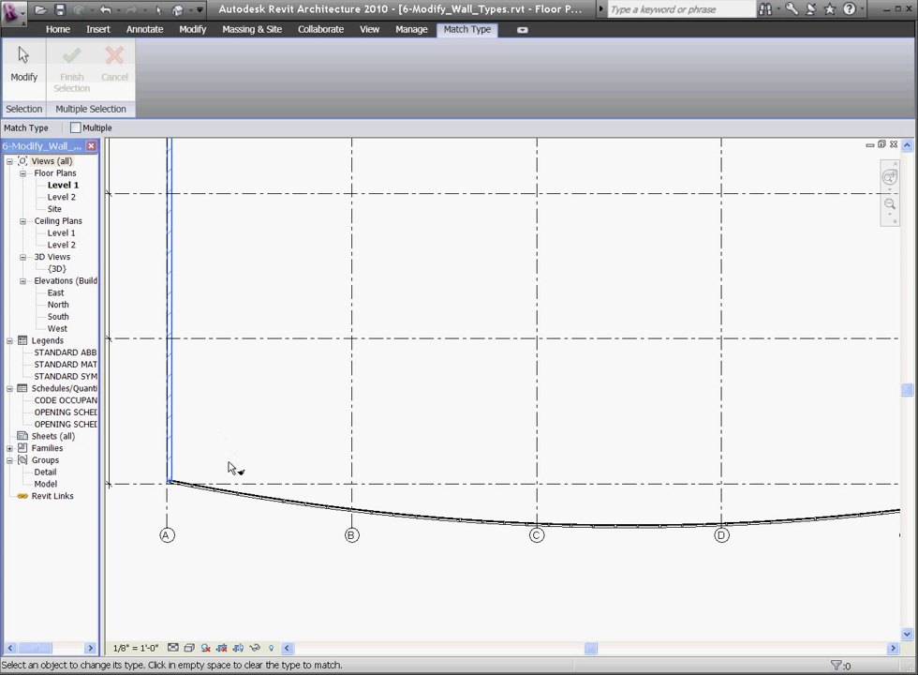
pyautogui.click(234, 496)
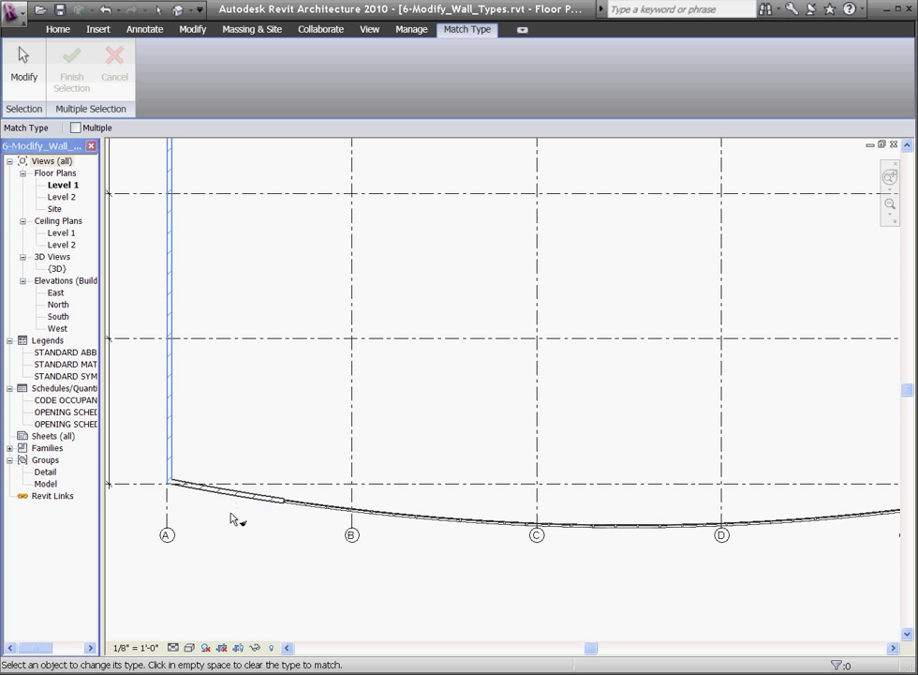
pyautogui.press('Escape')
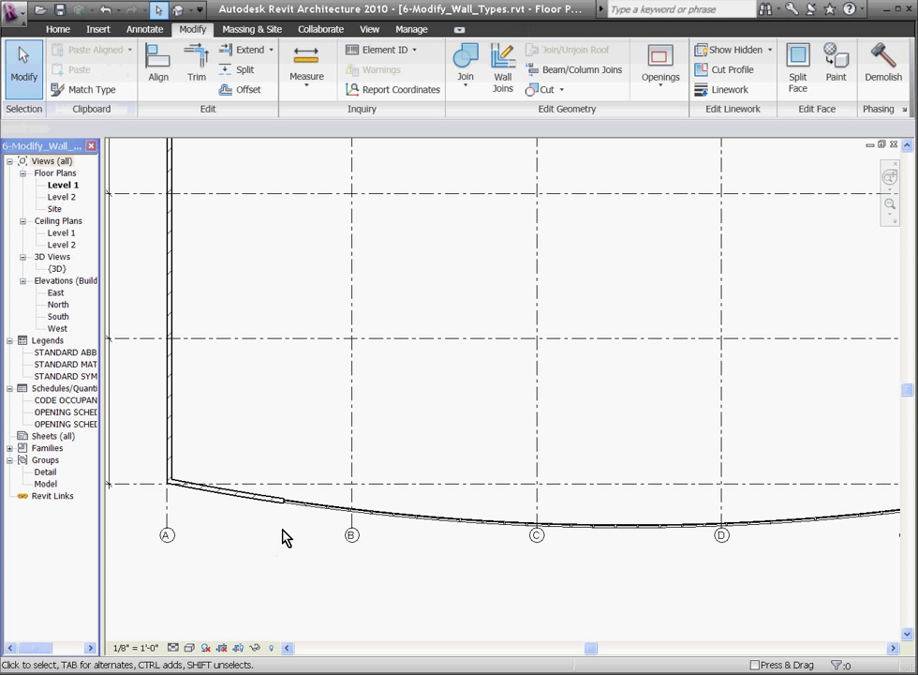
pyautogui.scroll(-3, 635, 293)
pyautogui.scroll(1, 566, 597)
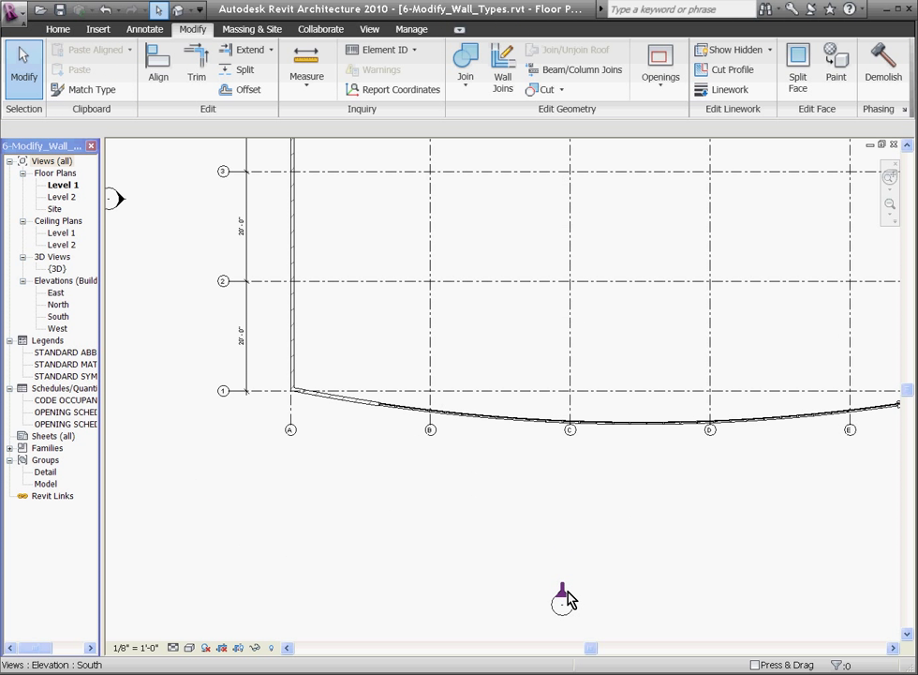
# - Open the South elevation and inspect the storefront curtain wall spanning grids B to D
pyautogui.doubleClick(562, 601)
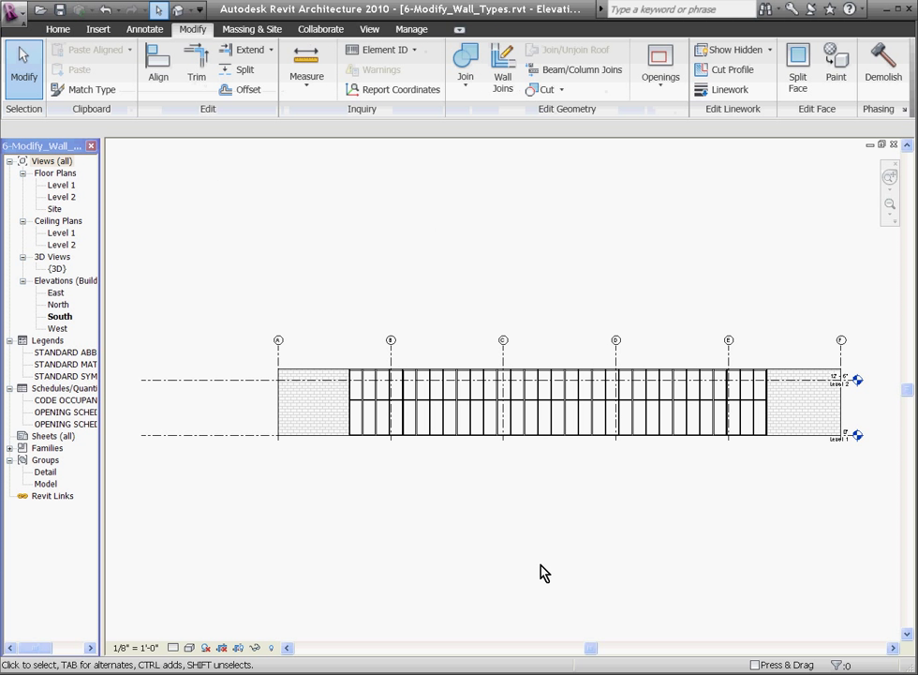
pyautogui.scroll(1, 389, 401)
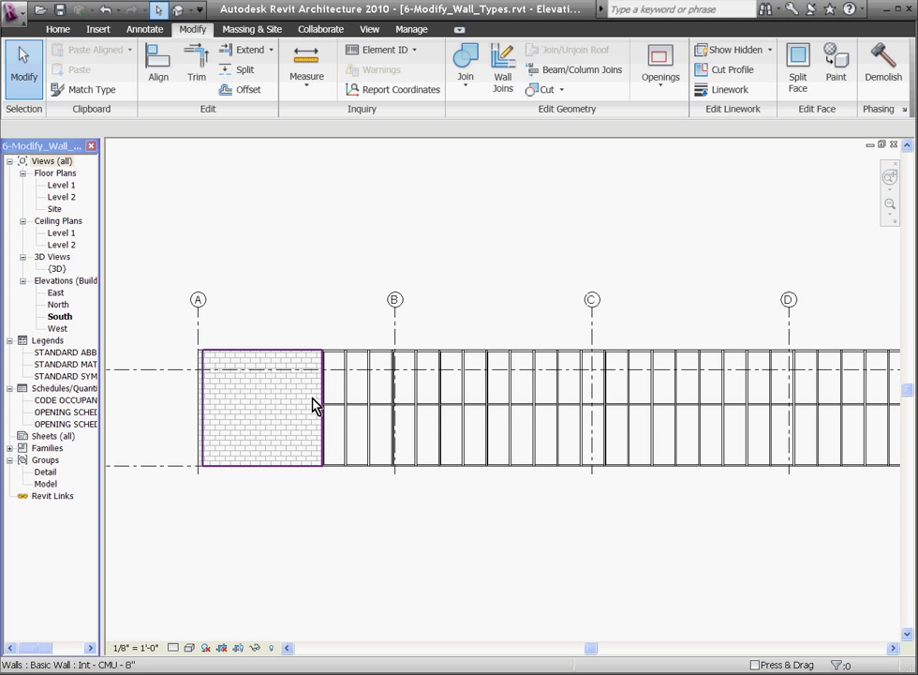
pyautogui.scroll(-1, 318, 404)
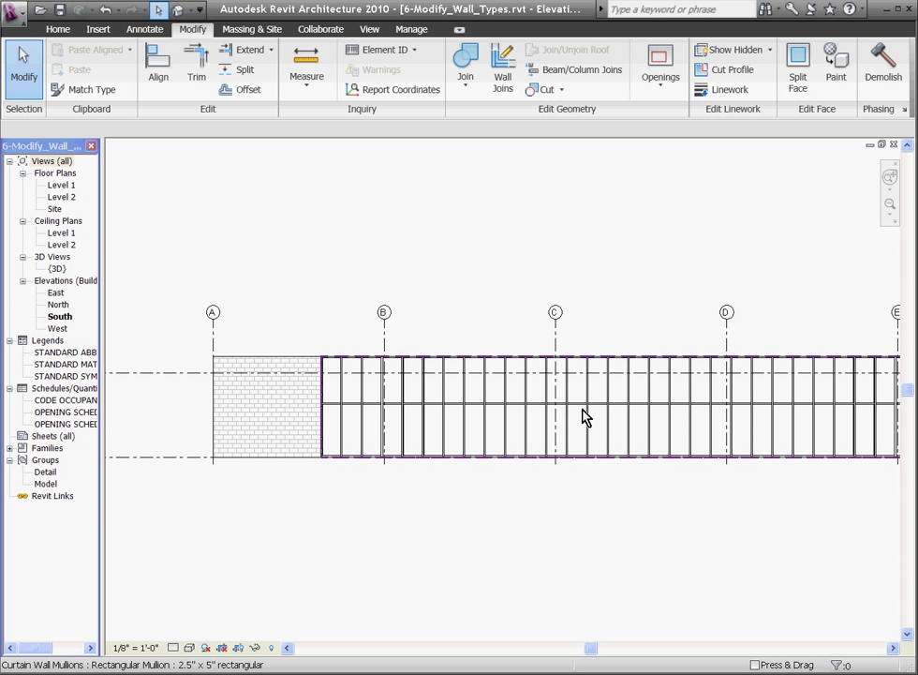
pyautogui.scroll(2, 578, 403)
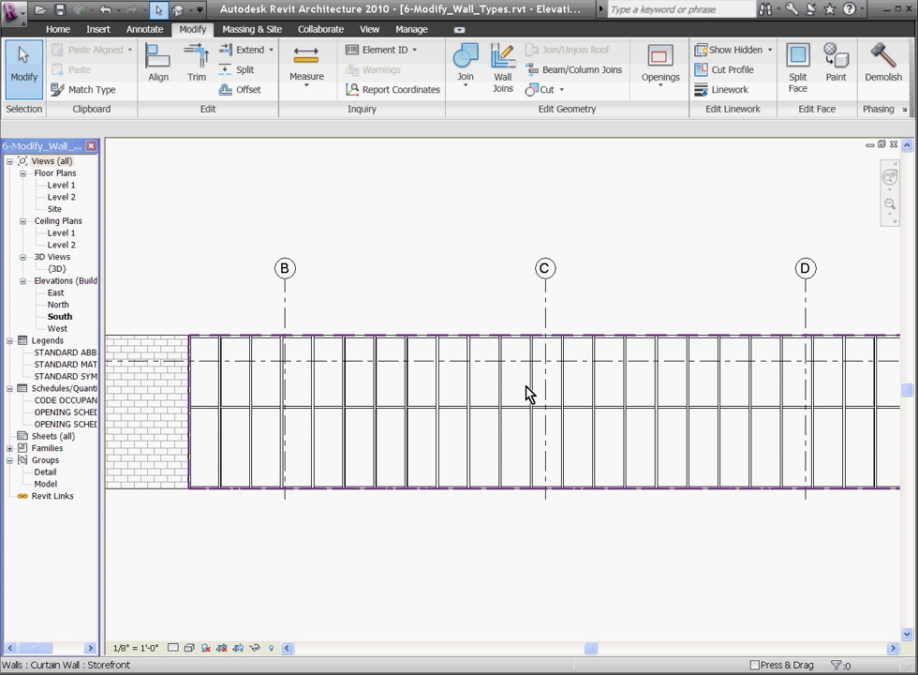
pyautogui.click(528, 390)
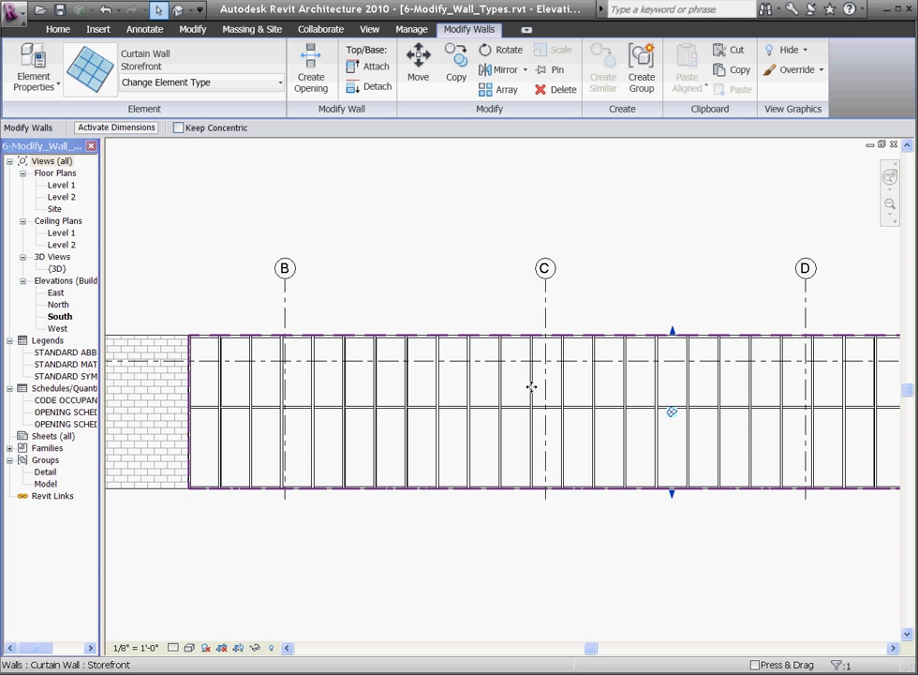
pyautogui.press('Escape')
pyautogui.scroll(1, 542, 391)
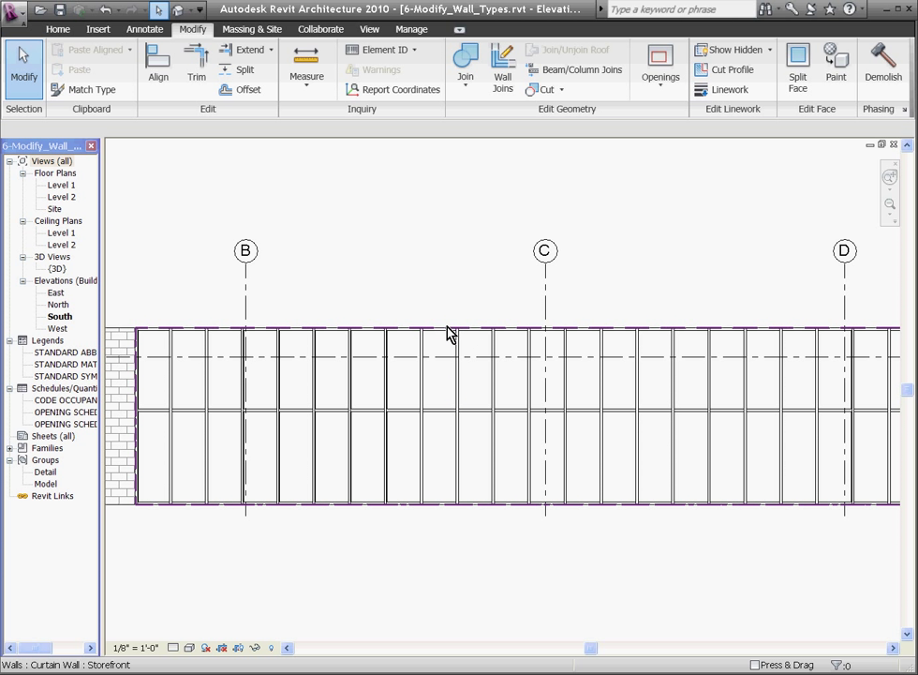
pyautogui.scroll(-1, 436, 332)
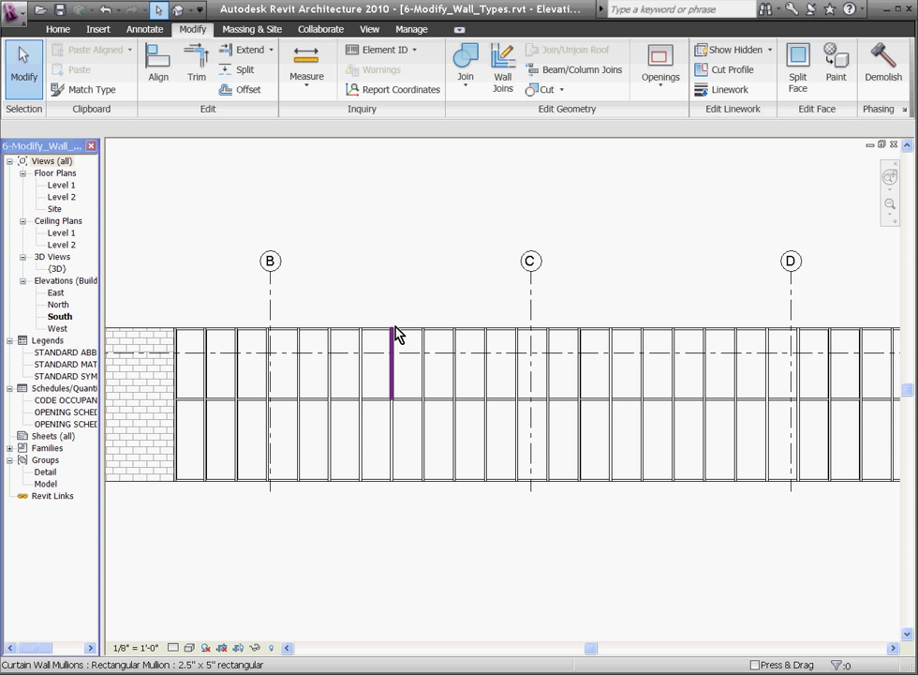
# - Switch the curtain wall to Plain Curtain Wall, deleting its type-generated gridlines and mullions
pyautogui.click(403, 332)
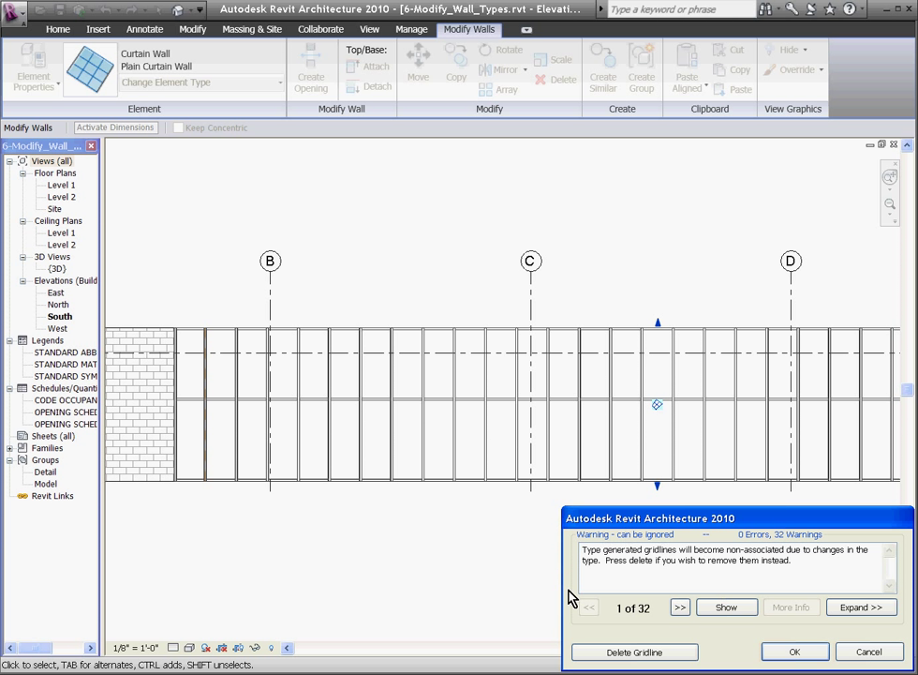
pyautogui.click(637, 652)
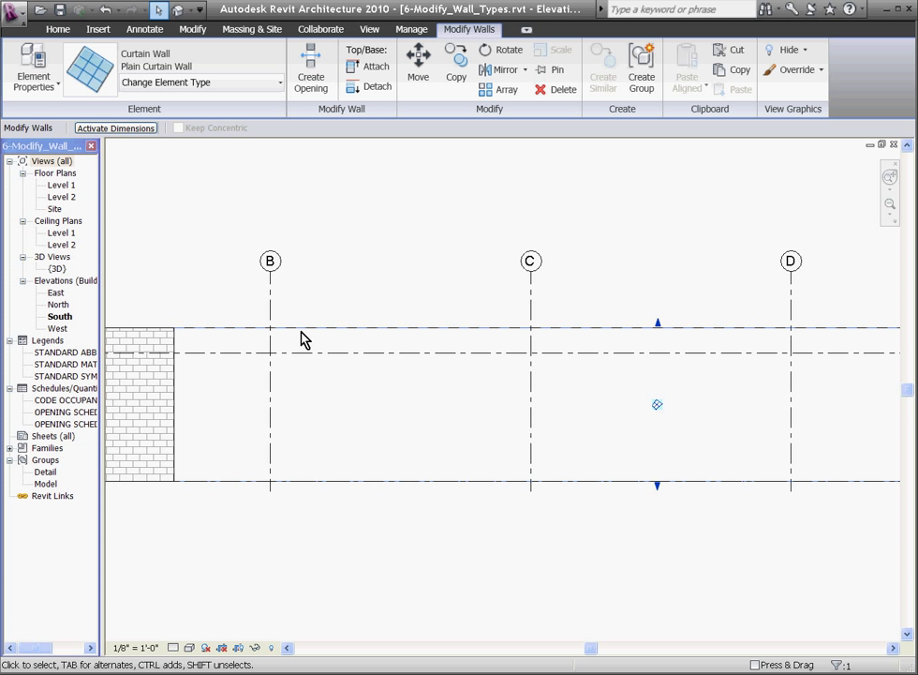
pyautogui.click(45, 32)
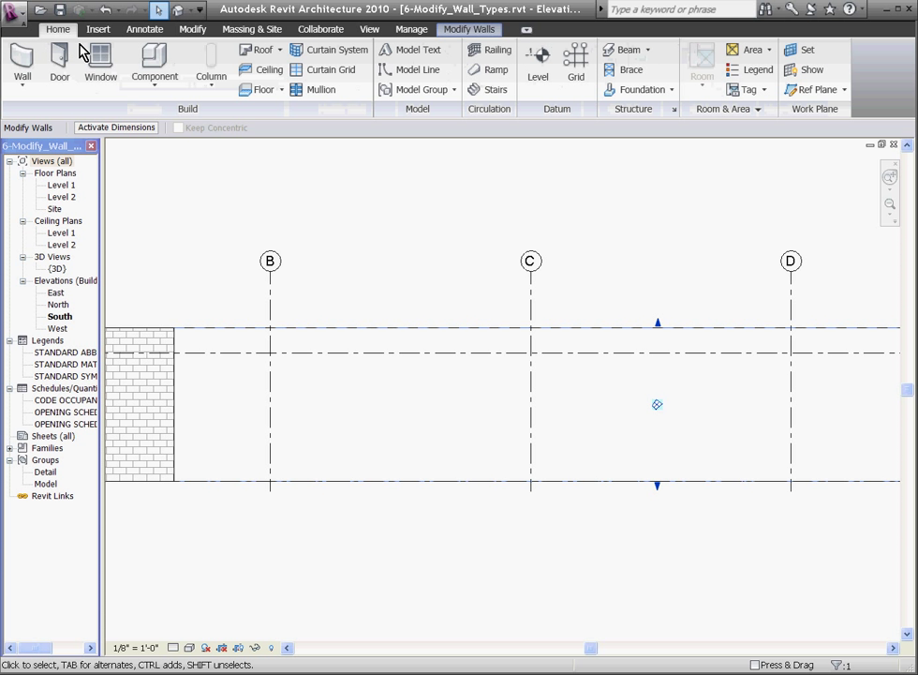
pyautogui.press('Escape')
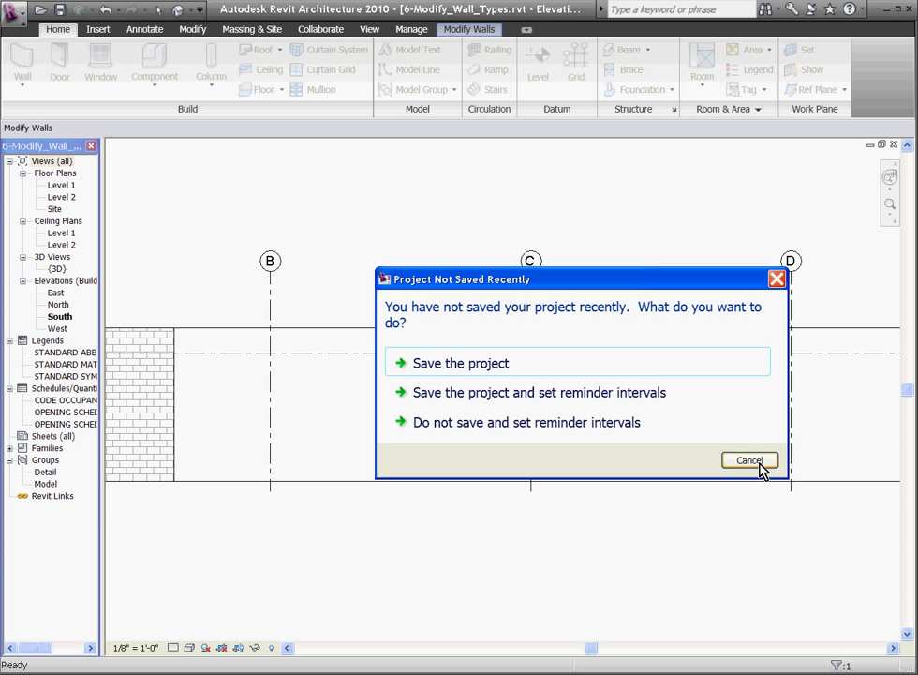
pyautogui.click(756, 461)
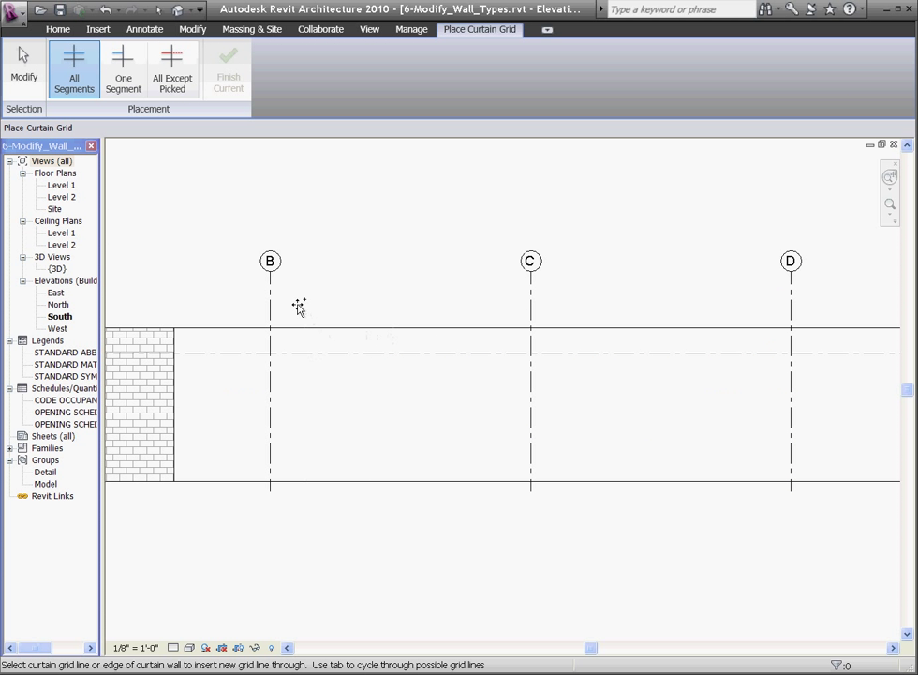
# - Place two vertical curtain grid lines between B and C and three horizontal ones
pyautogui.click(433, 330)
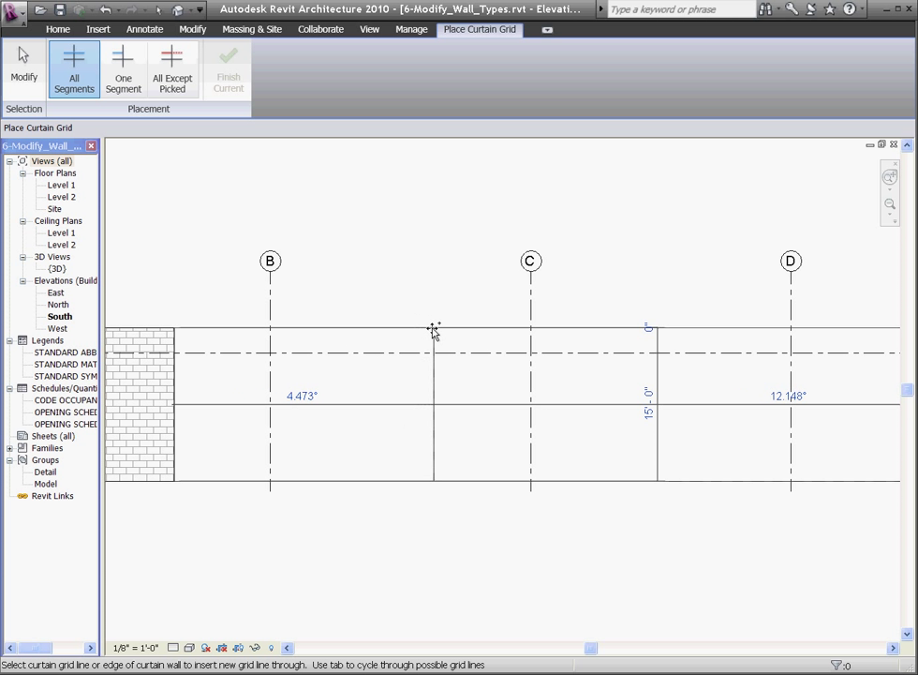
pyautogui.click(317, 328)
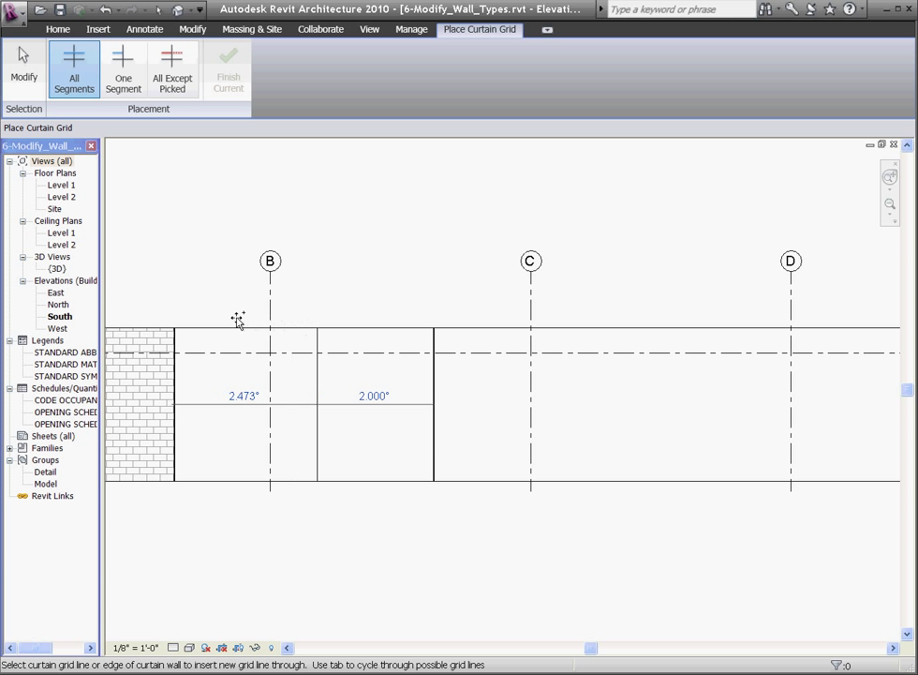
pyautogui.click(179, 377)
pyautogui.click(177, 429)
pyautogui.click(177, 456)
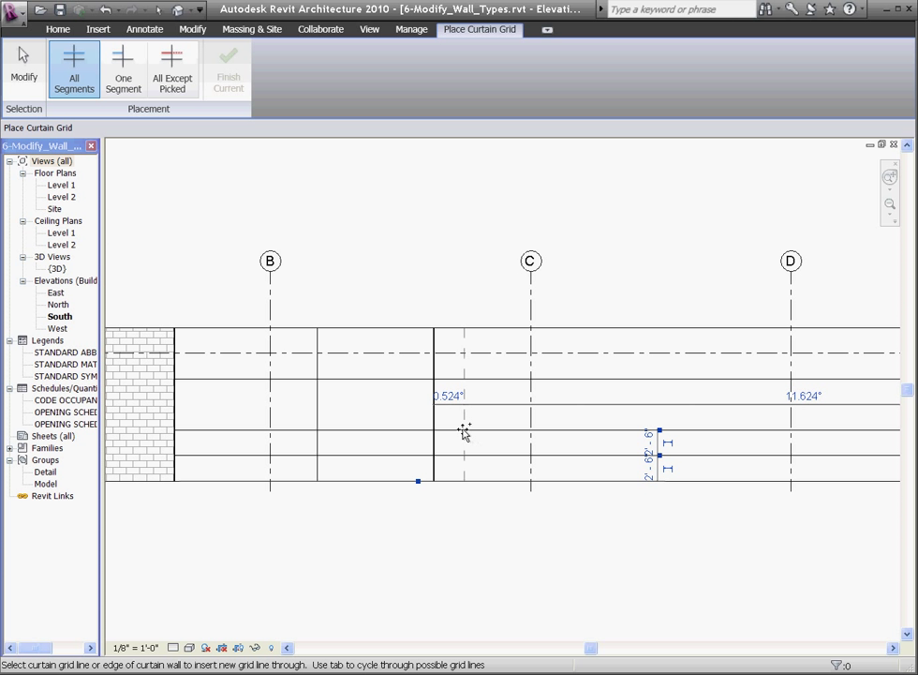
pyautogui.press('Escape')
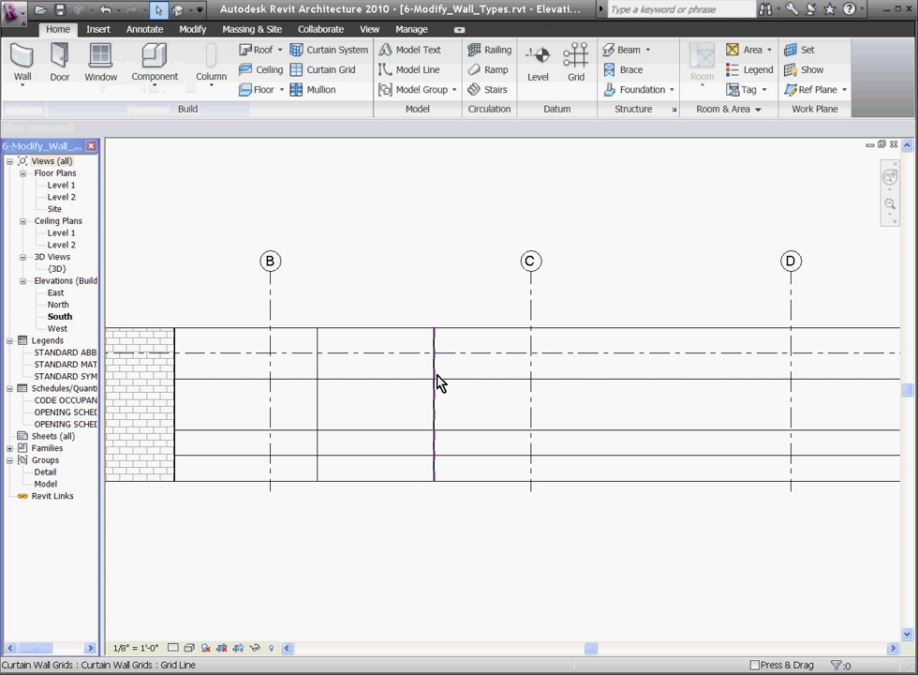
# - Place another horizontal curtain grid line on the curved south curtain wall
pyautogui.click(454, 384)
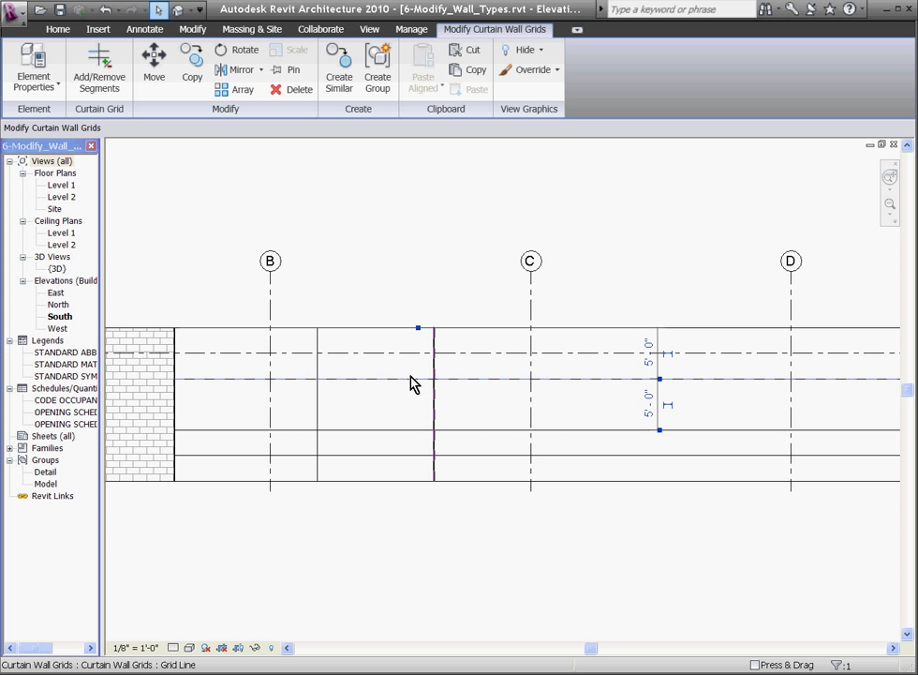
pyautogui.click(58, 29)
pyautogui.click(321, 79)
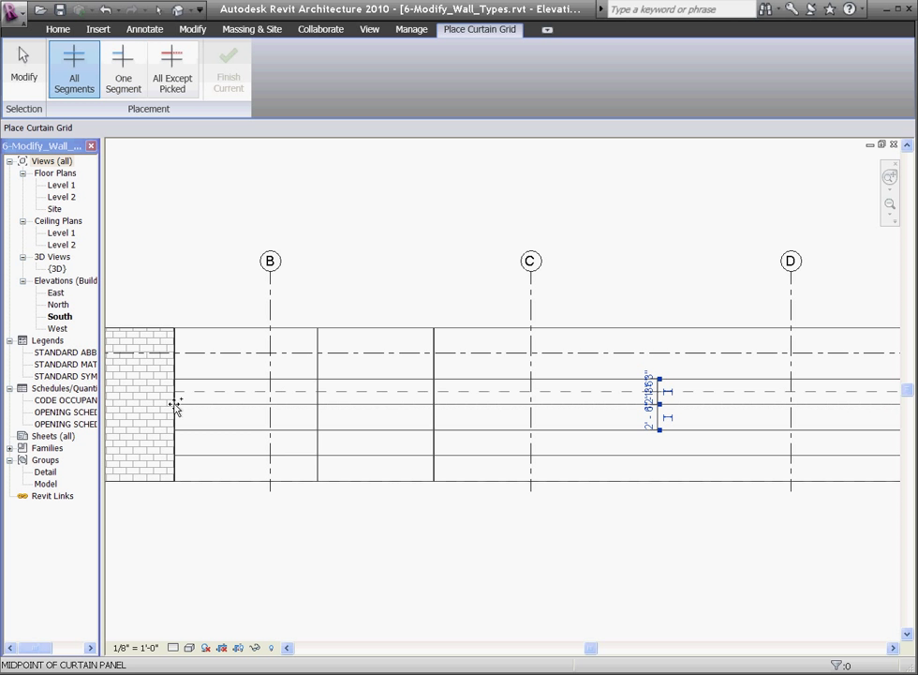
pyautogui.press('Escape')
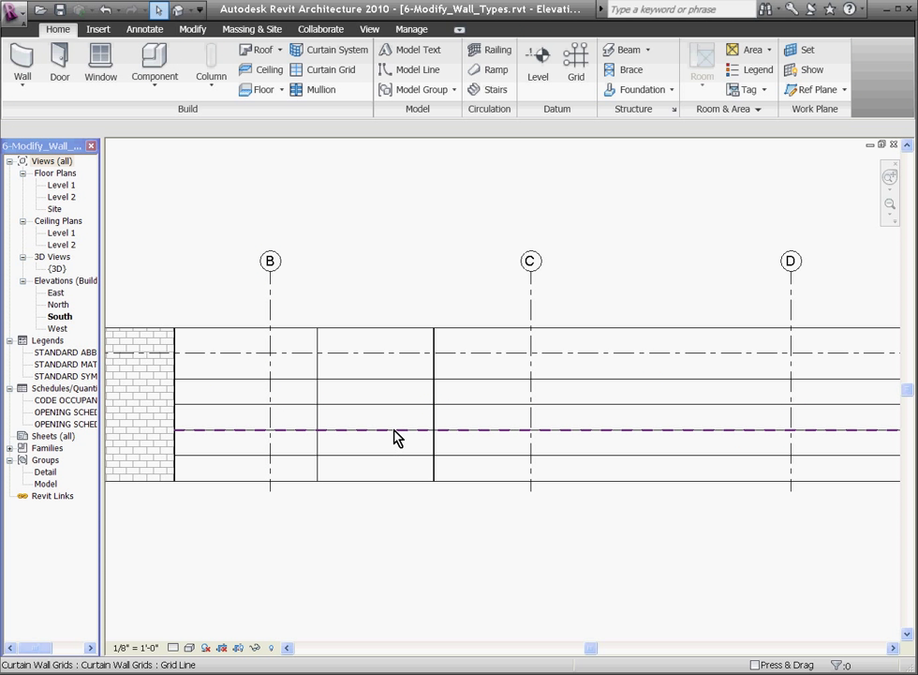
# - Move the new grid line down so it sits 3'-0" below the line above
pyautogui.scroll(1, 385, 412)
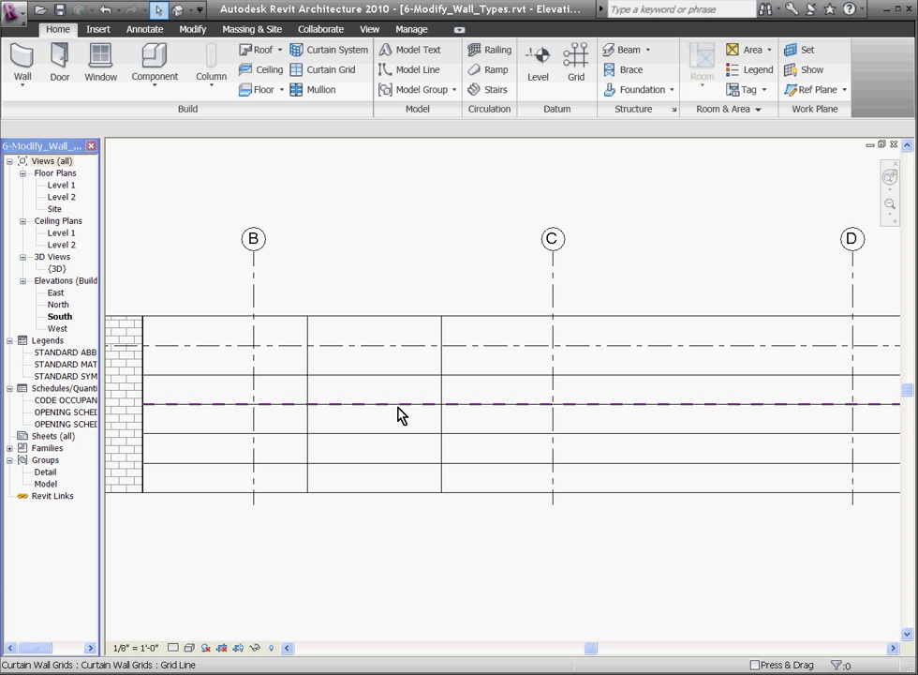
pyautogui.click(398, 412)
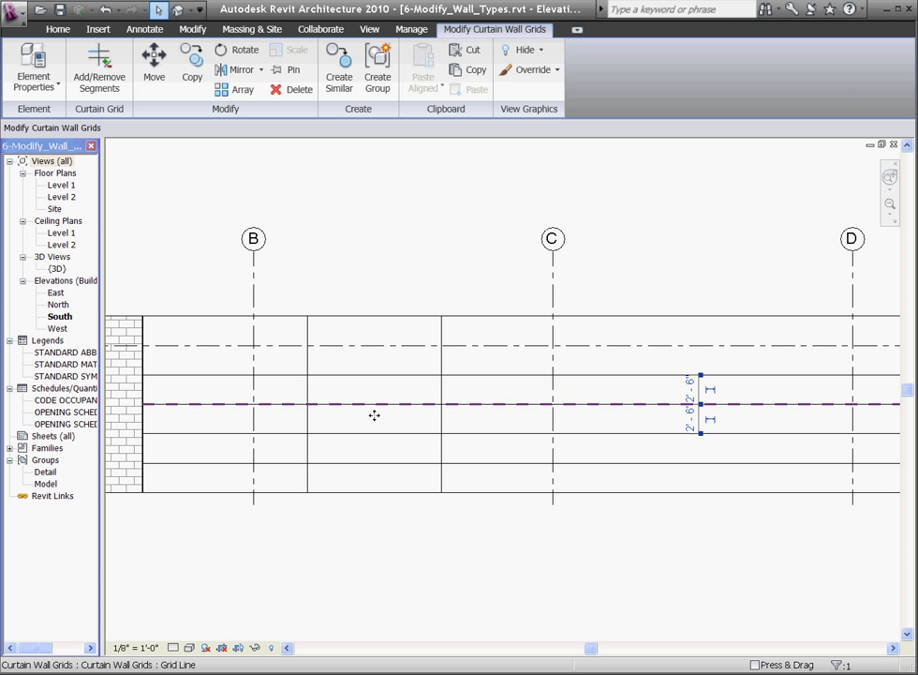
pyautogui.moveTo(373, 420); pyautogui.dragTo(375, 415)
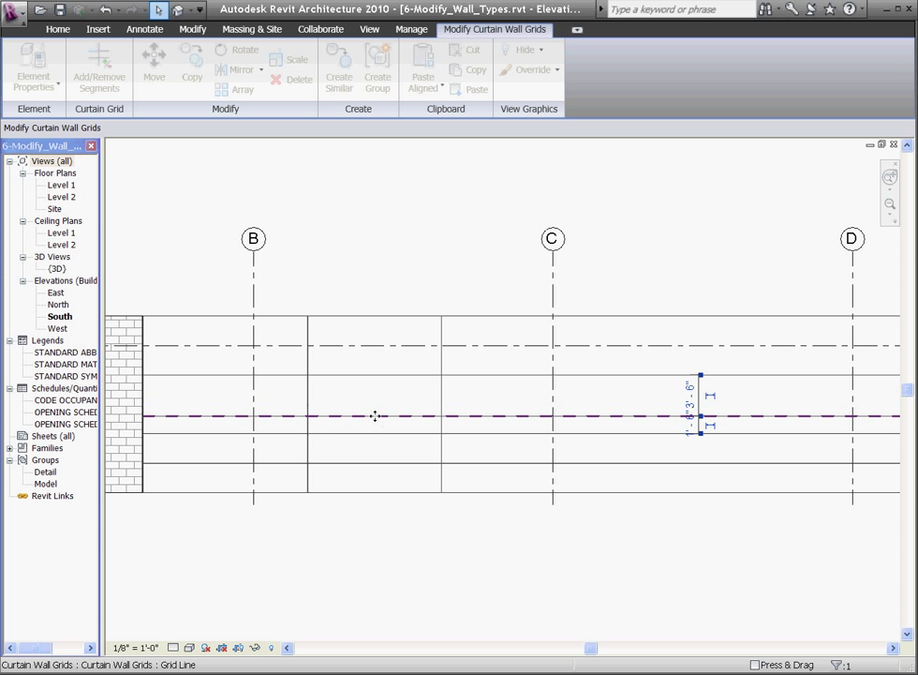
pyautogui.click(691, 394)
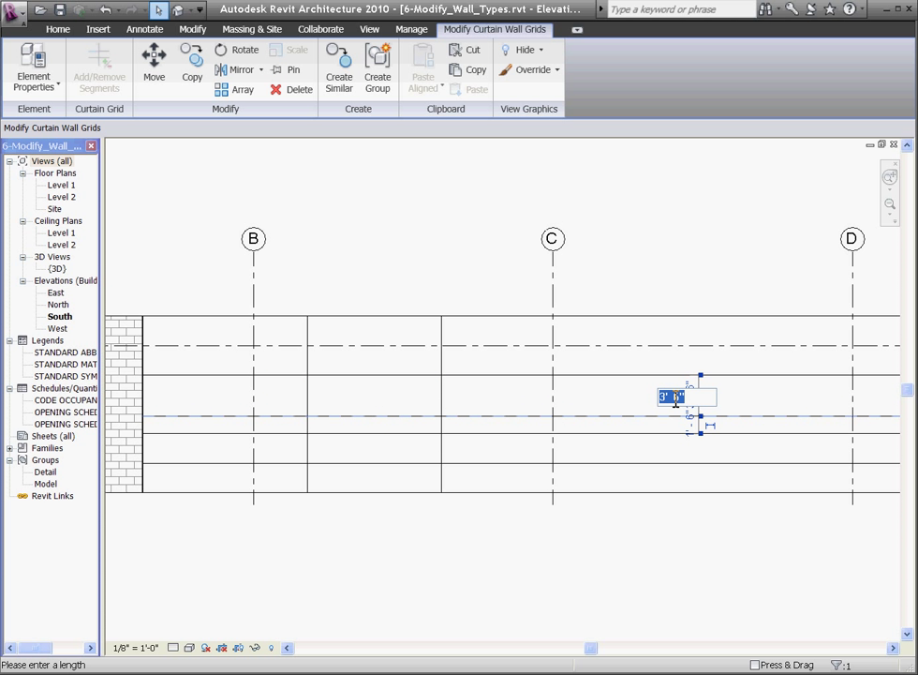
pyautogui.write('3')
pyautogui.press('Return')
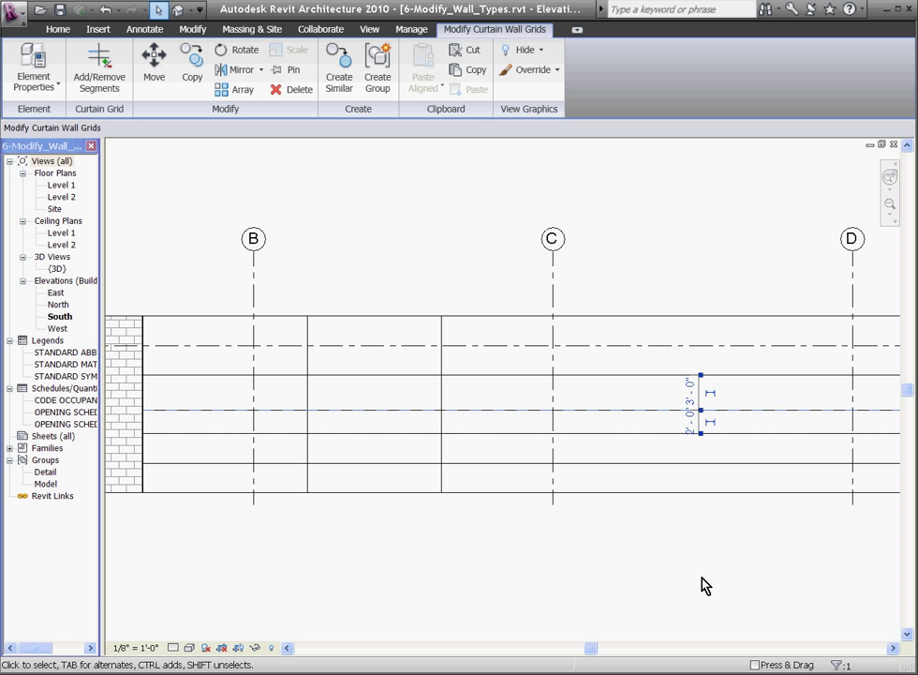
pyautogui.press('Escape')
pyautogui.scroll(-1, 567, 380)
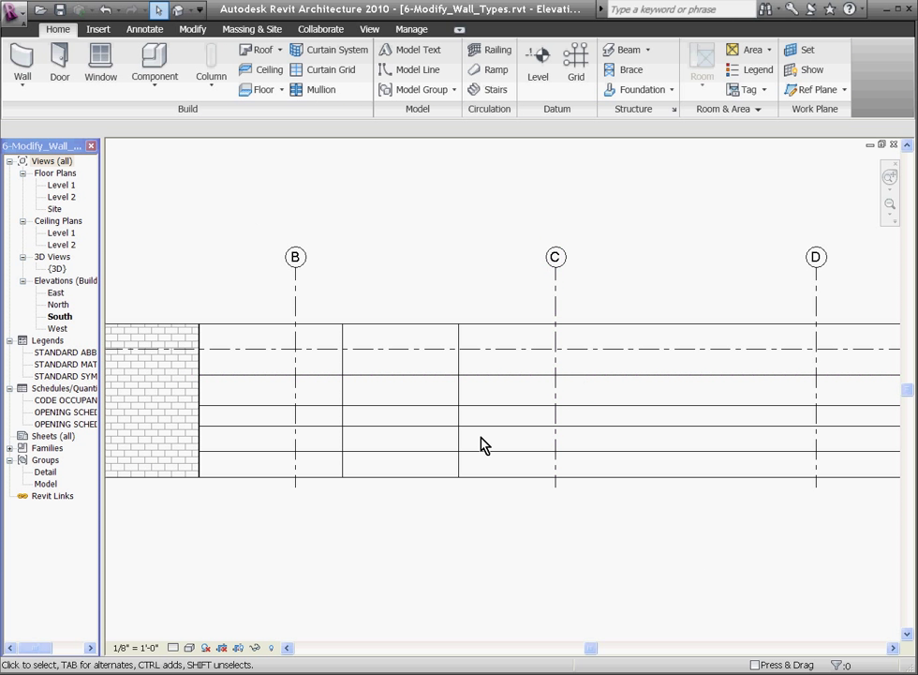
pyautogui.scroll(1, 484, 446)
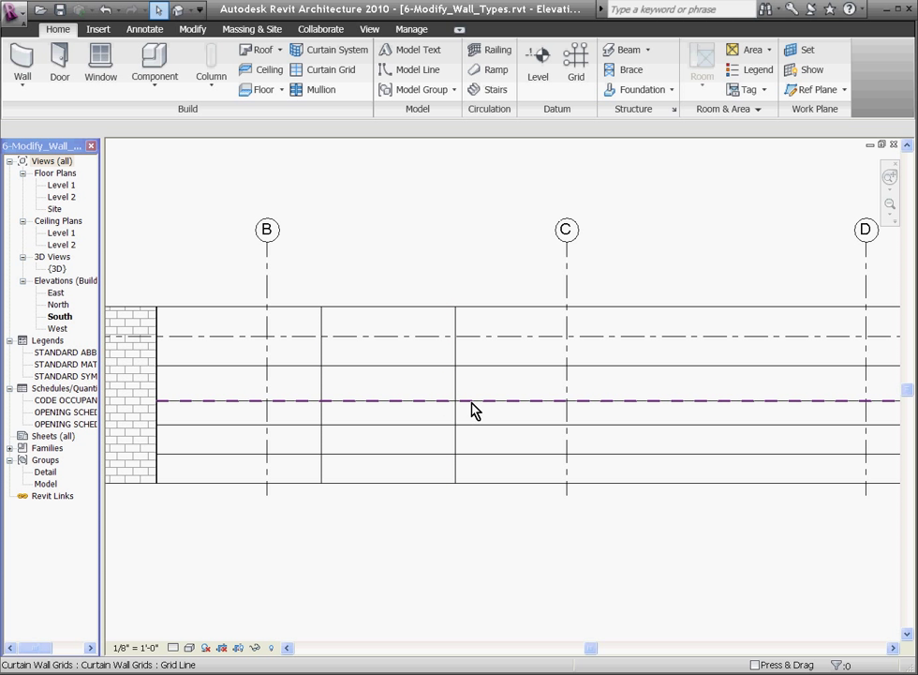
# - Remove the horizontal grid segment between C and D, leaving a one-bay line
pyautogui.click(409, 410)
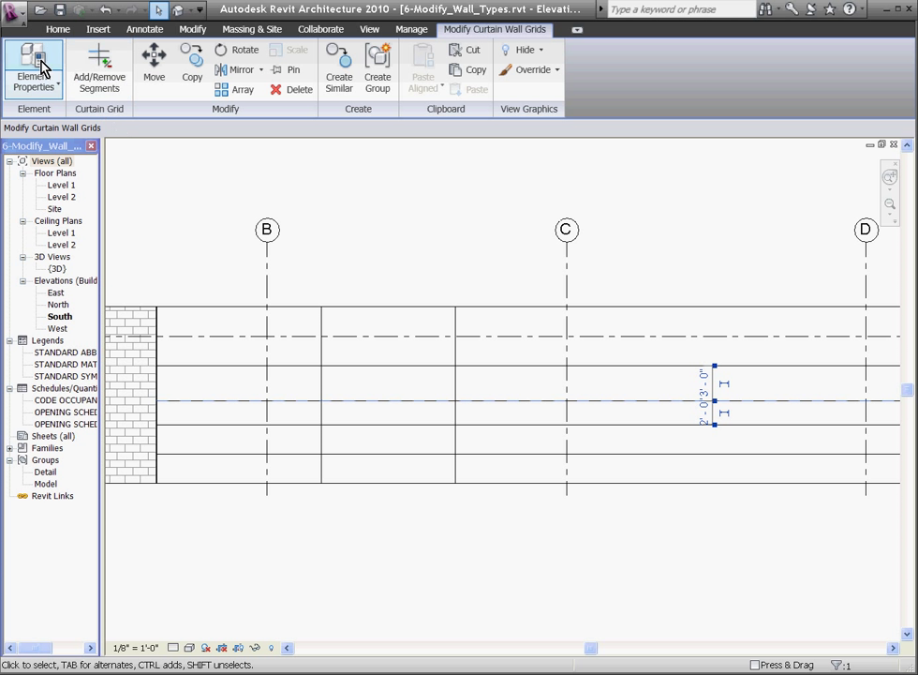
pyautogui.click(107, 88)
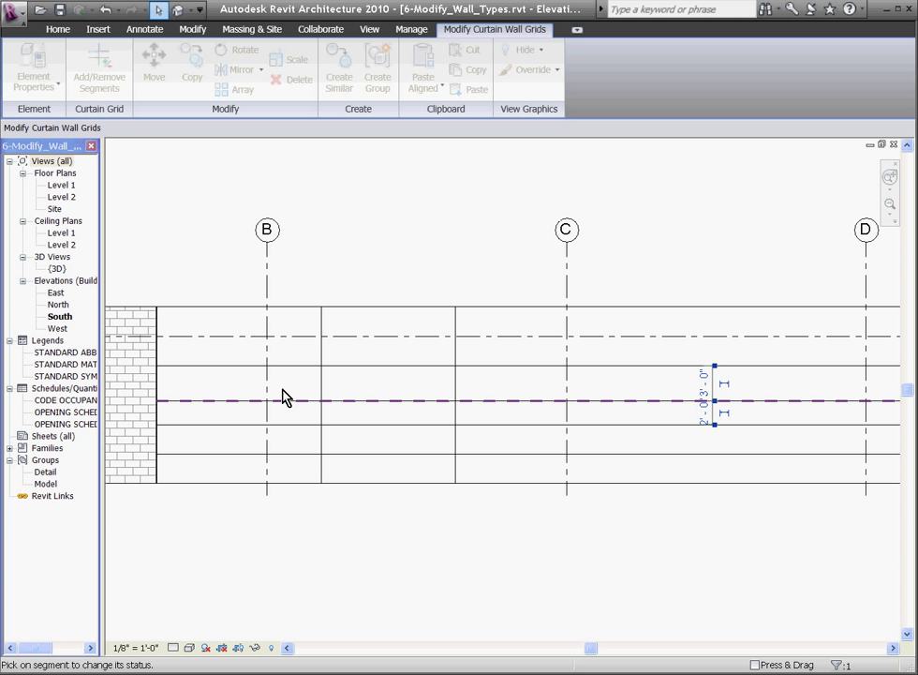
pyautogui.click(525, 407)
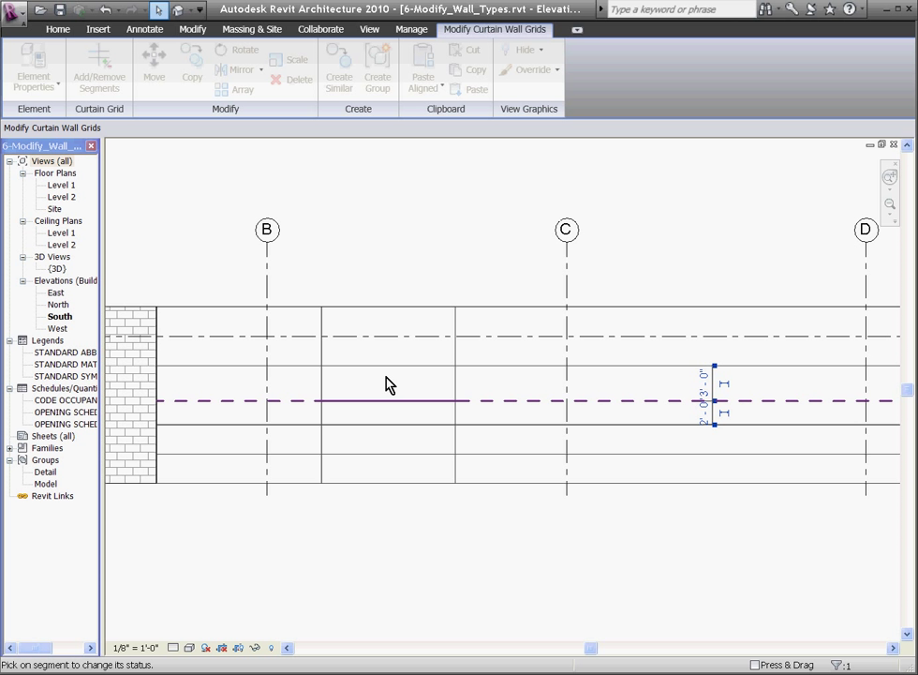
pyautogui.press('Escape')
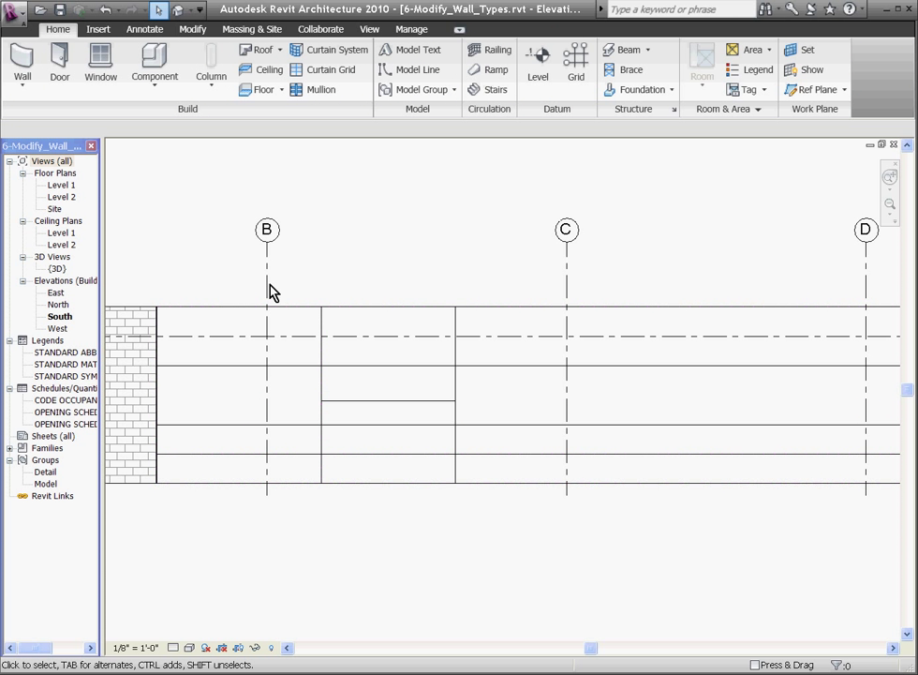
# - Cut the bottom segment off the vertical grid line left of C
pyautogui.click(455, 360)
pyautogui.click(420, 355)
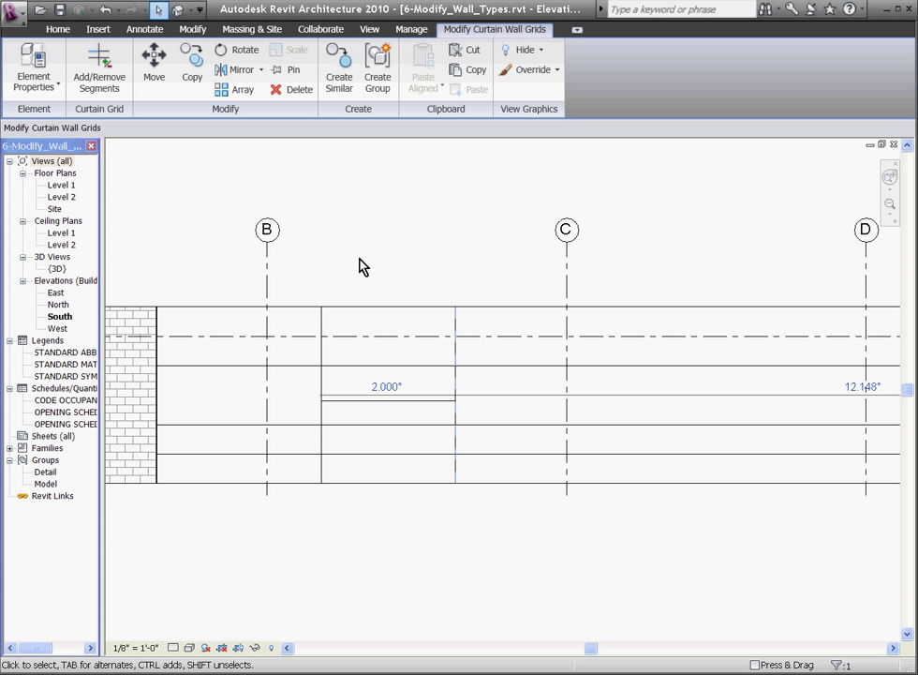
pyautogui.click(111, 86)
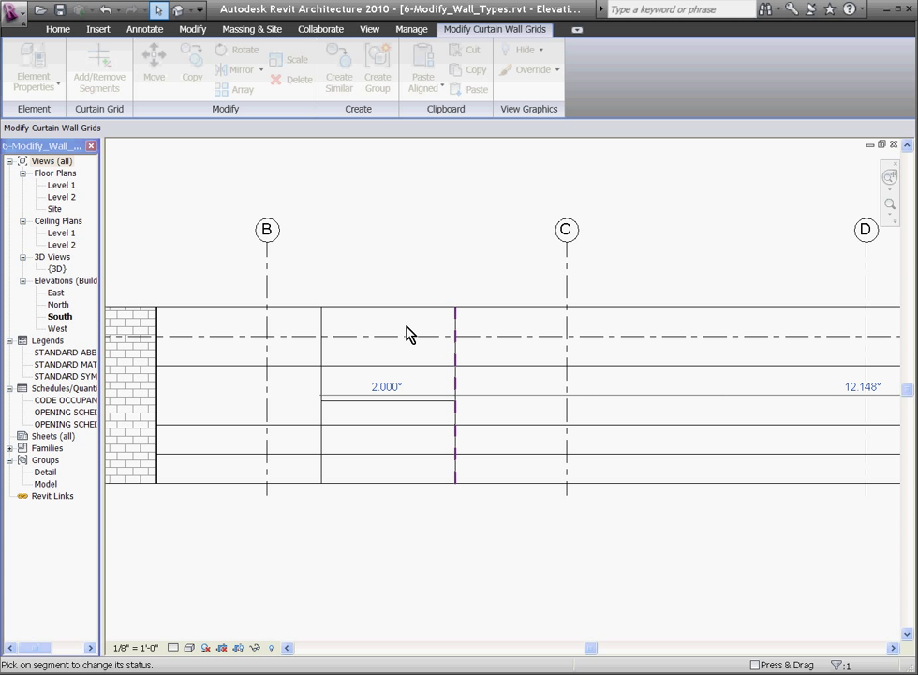
pyautogui.click(456, 474)
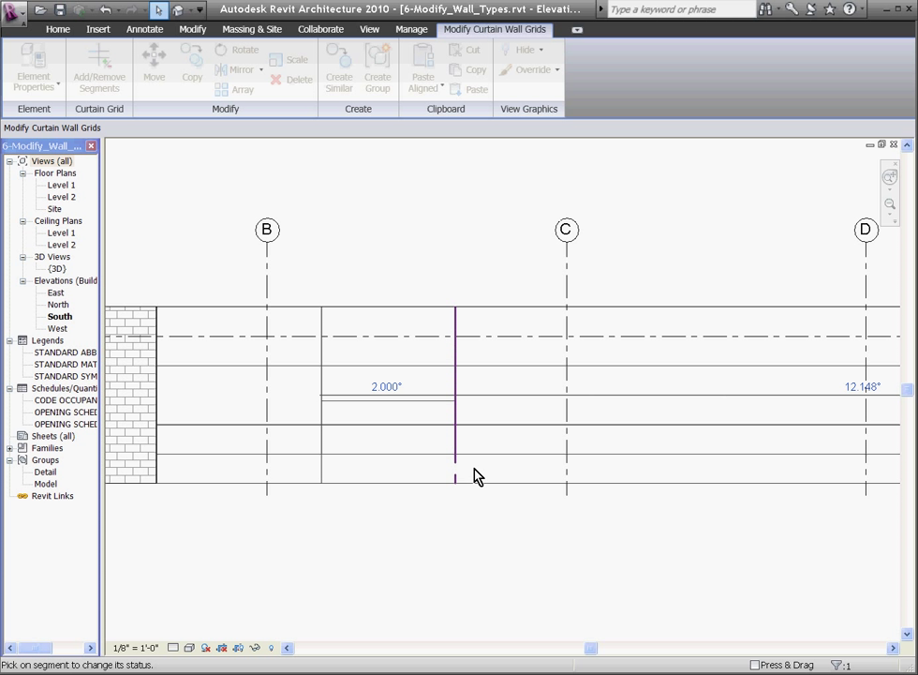
pyautogui.click(465, 250)
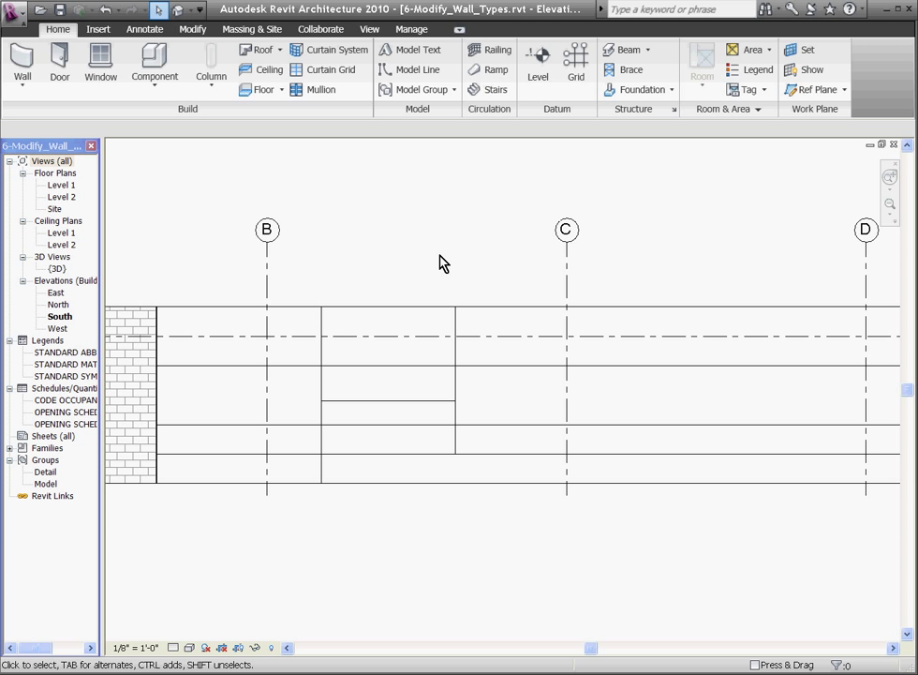
# - Drag the shortened vertical grid line slightly right toward grid C
pyautogui.click(453, 321)
pyautogui.moveTo(455, 320); pyautogui.dragTo(489, 324)
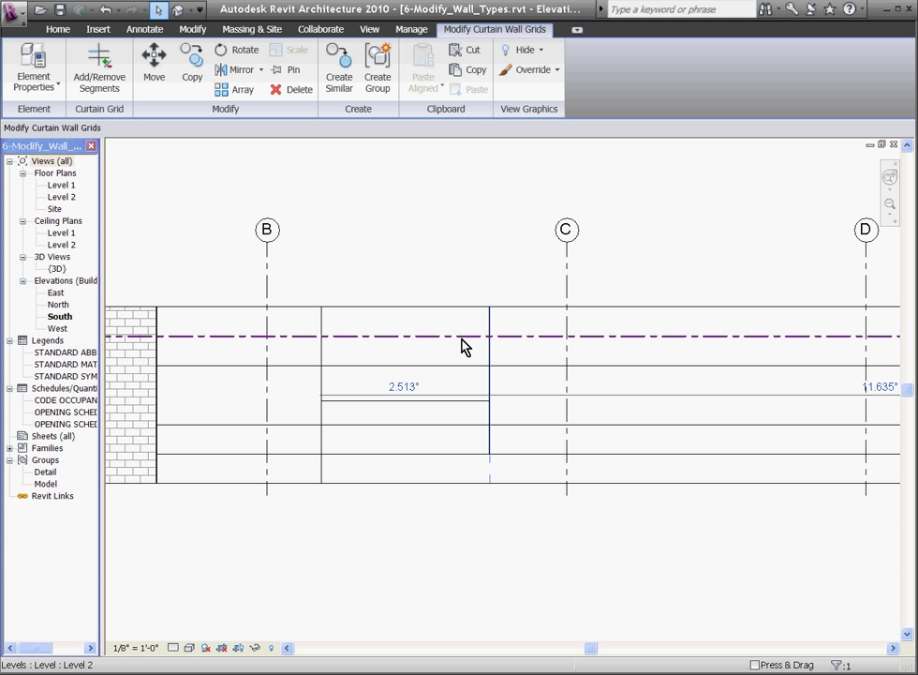
pyautogui.click(57, 29)
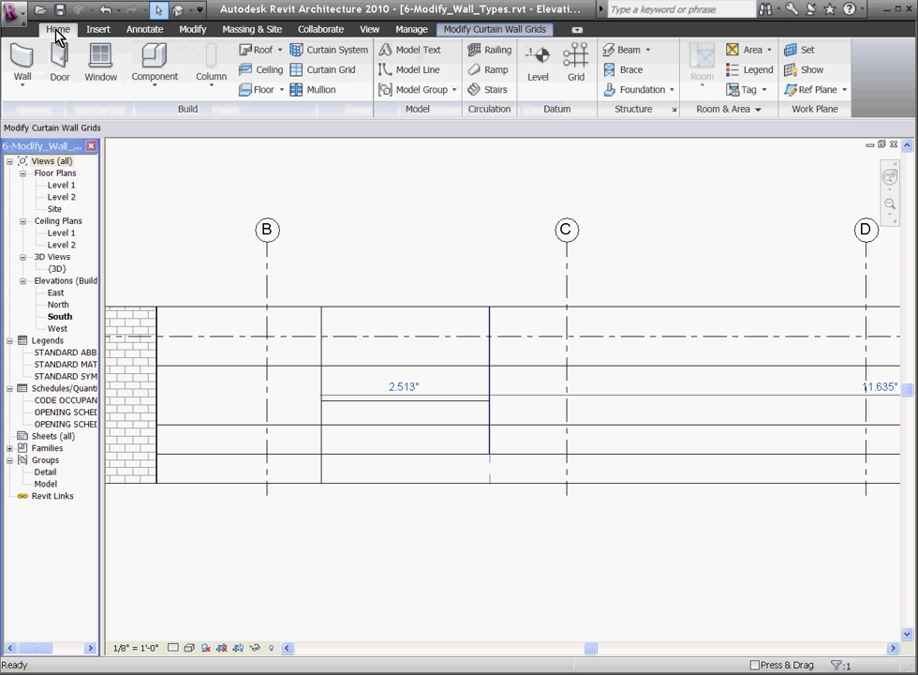
pyautogui.click(318, 90)
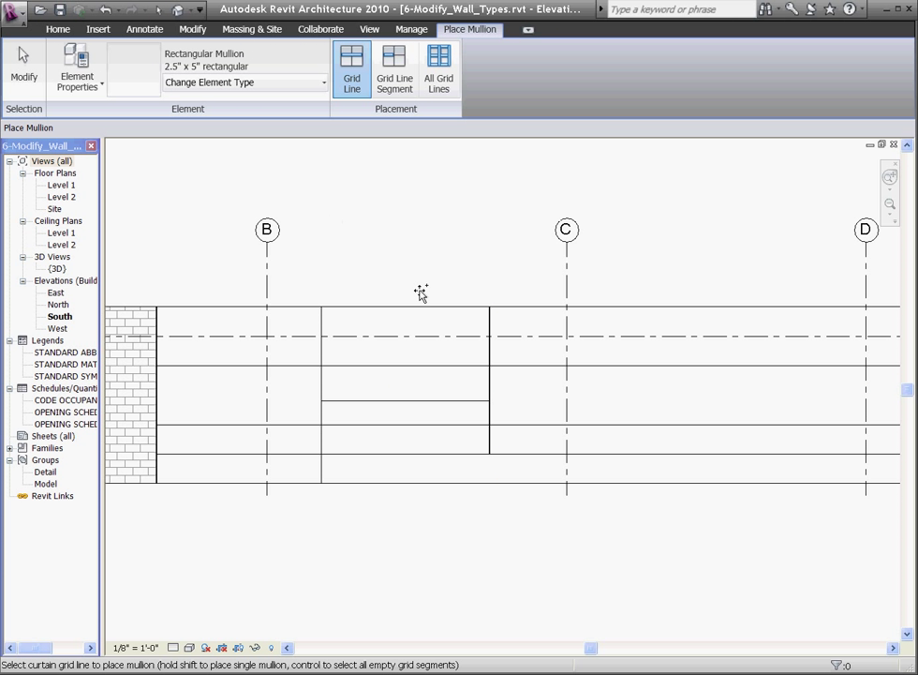
# - Add mullions on both vertical grid lines and the short horizontal grid line
pyautogui.click(490, 322)
pyautogui.click(319, 339)
pyautogui.click(373, 403)
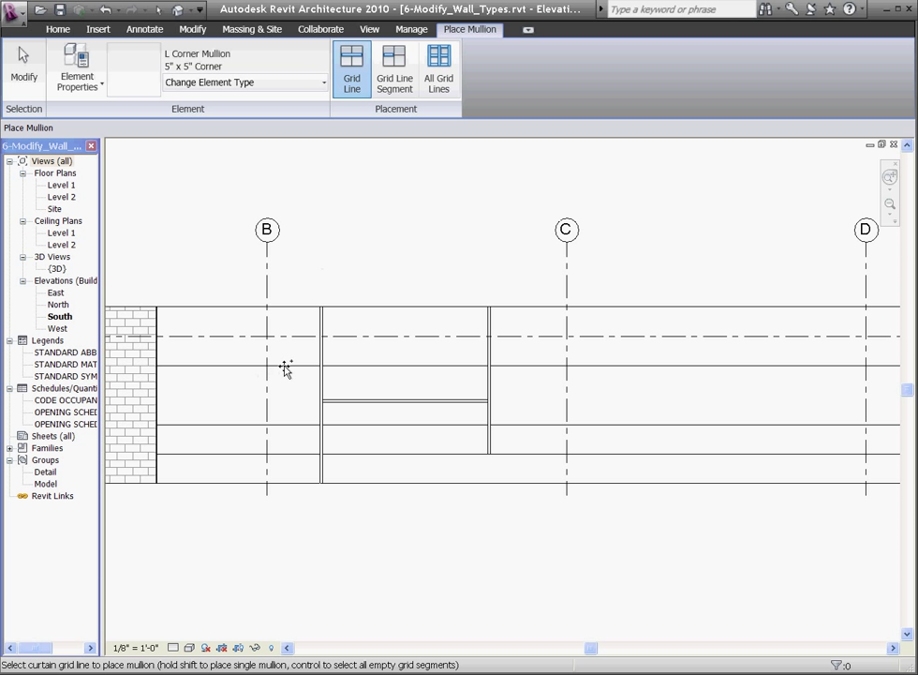
pyautogui.press('Escape')
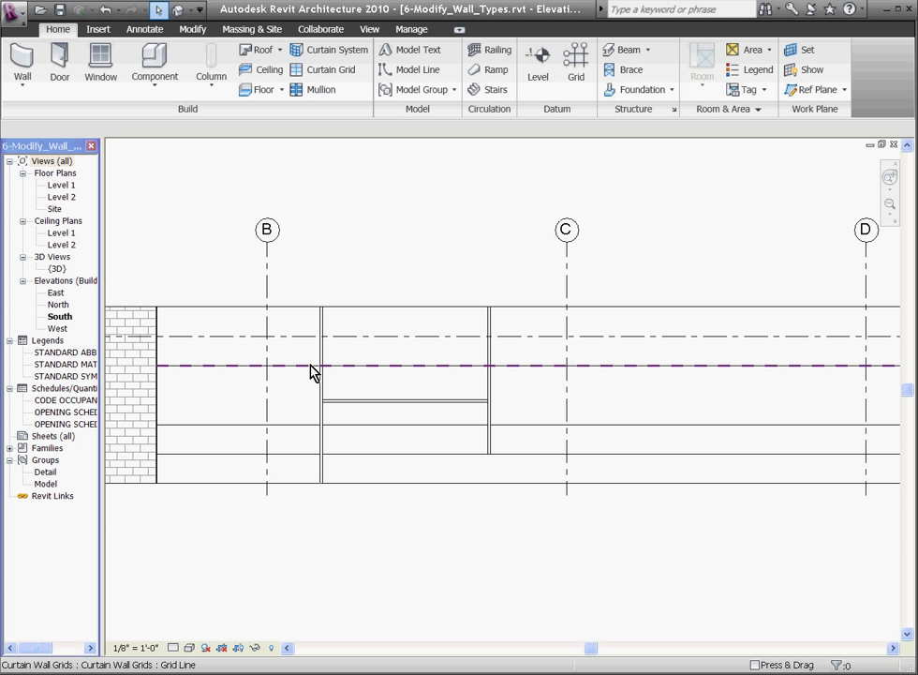
# - Add mullions along the two lowest horizontal grid lines
pyautogui.press('Return')
pyautogui.click(298, 424)
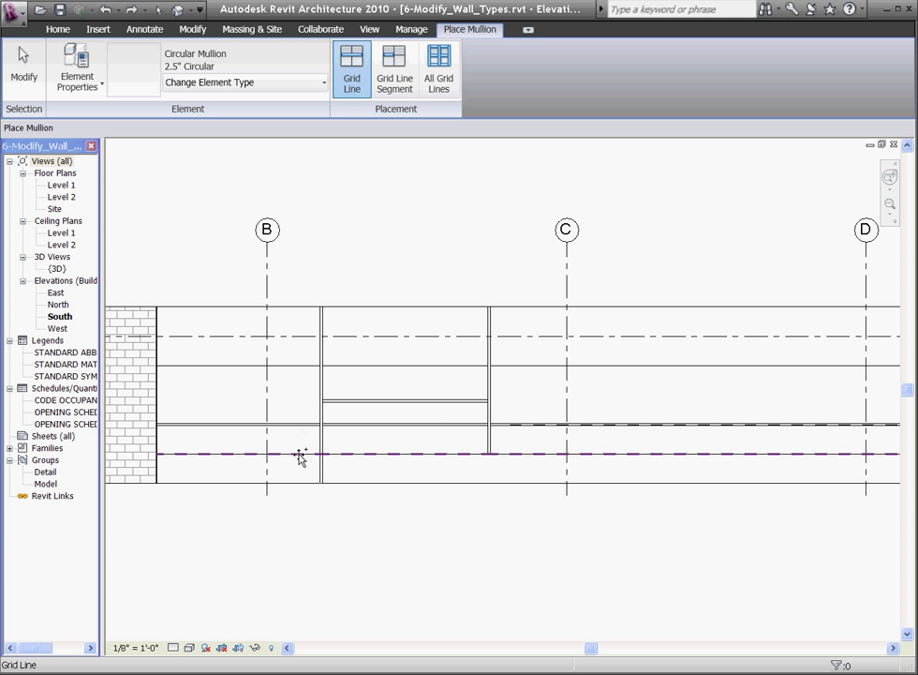
pyautogui.click(299, 453)
pyautogui.press('Escape')
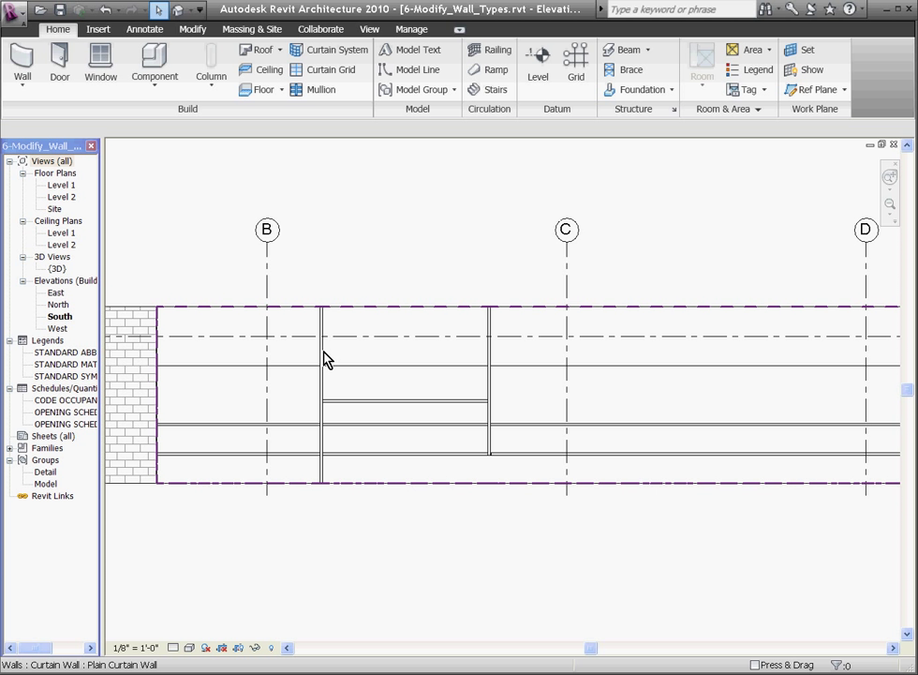
pyautogui.click(323, 419)
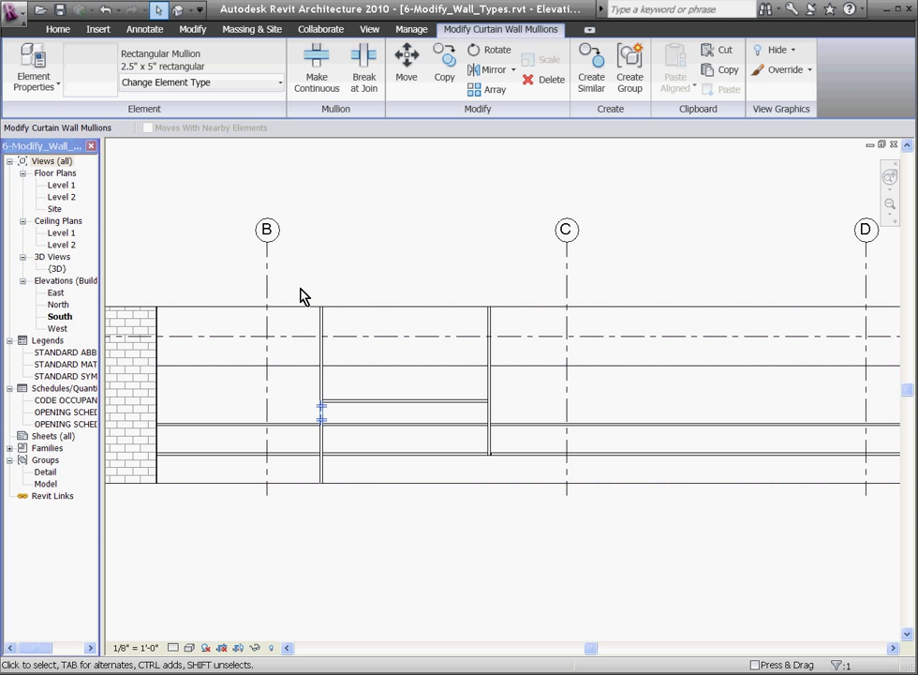
pyautogui.moveTo(335, 367); pyautogui.dragTo(349, 529)
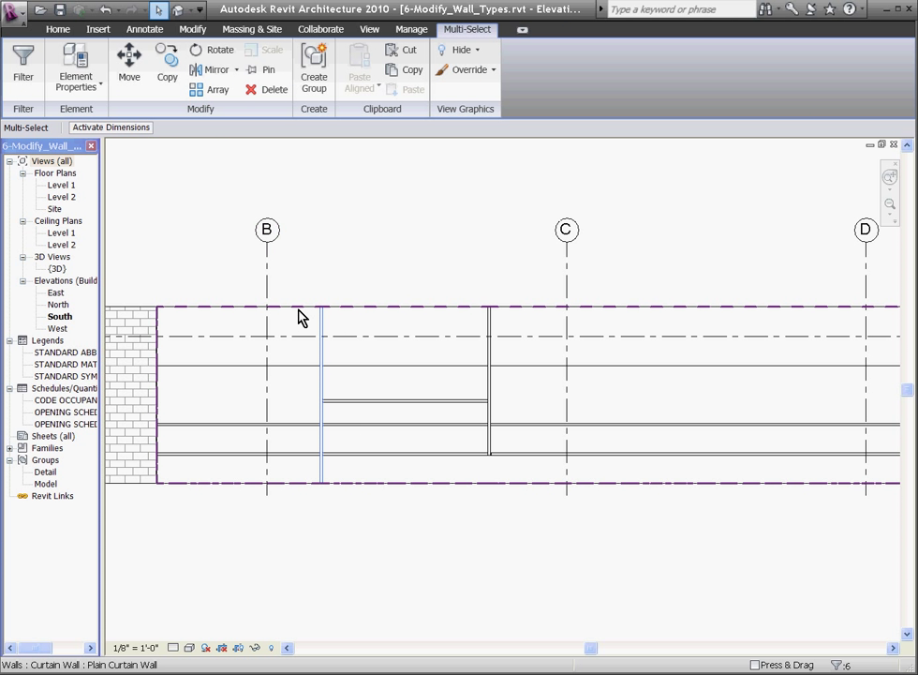
pyautogui.press('Escape')
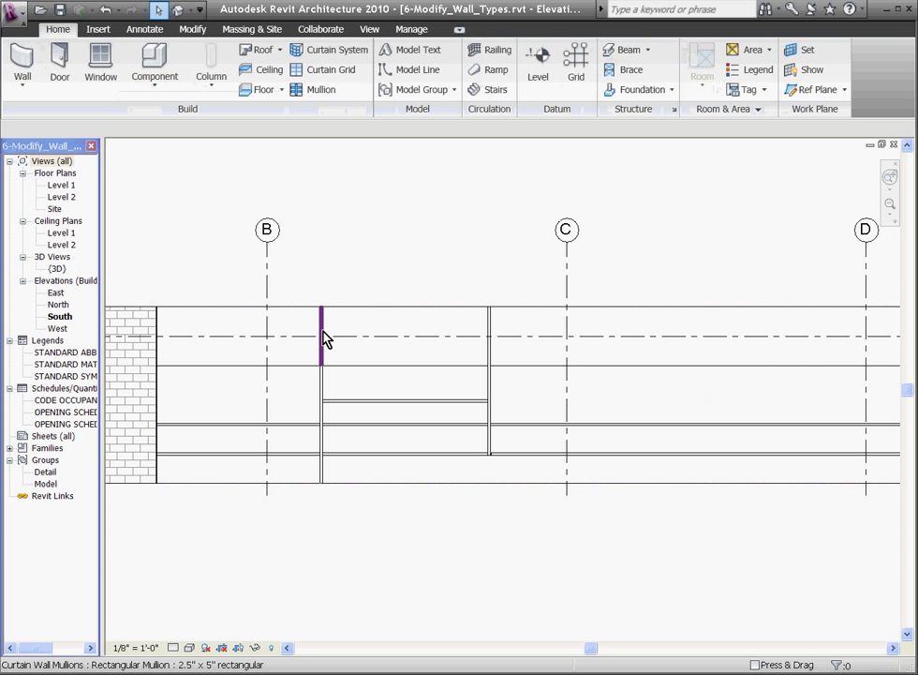
pyautogui.click(321, 335)
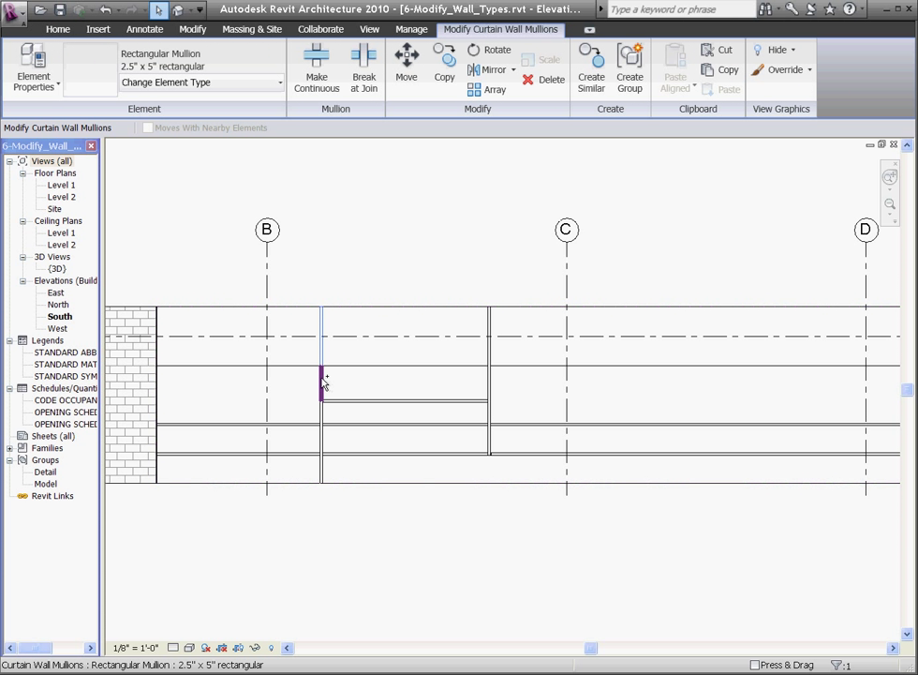
pyautogui.keyDown('ctrl'); pyautogui.click(322, 381); pyautogui.keyUp('ctrl')
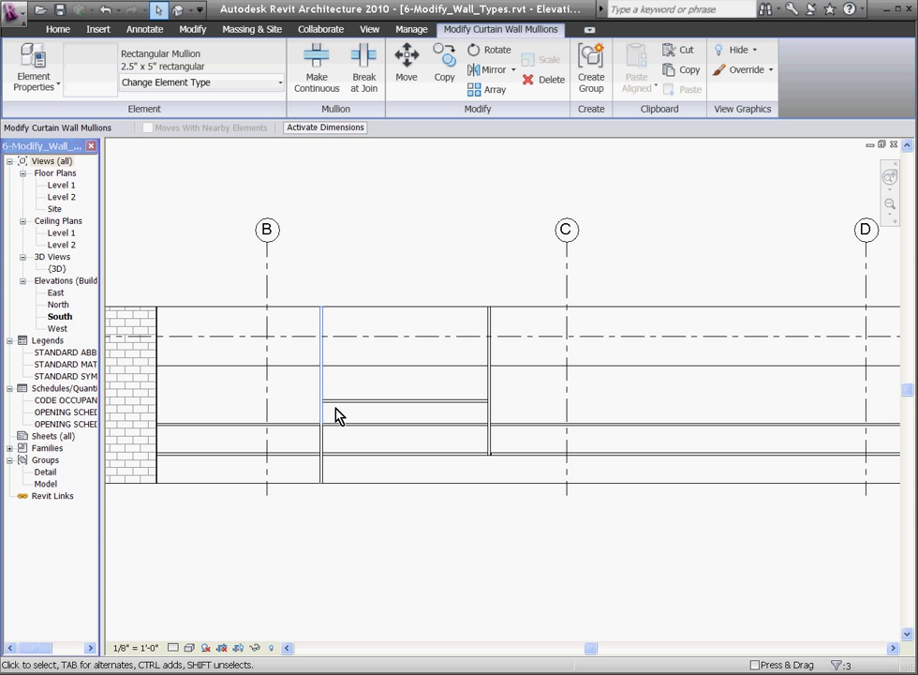
pyautogui.click(349, 405)
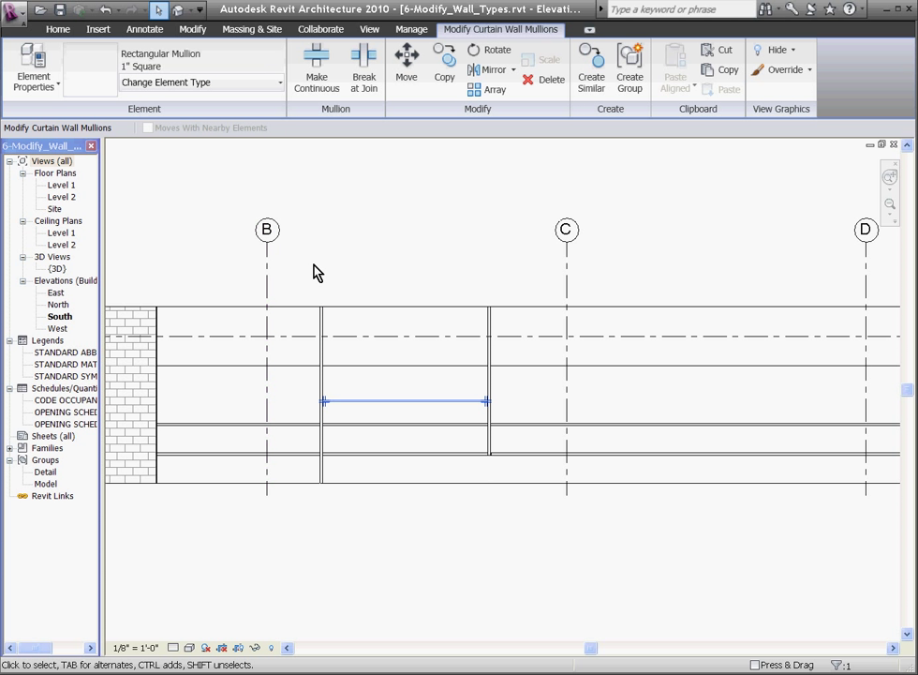
pyautogui.scroll(3, 422, 412)
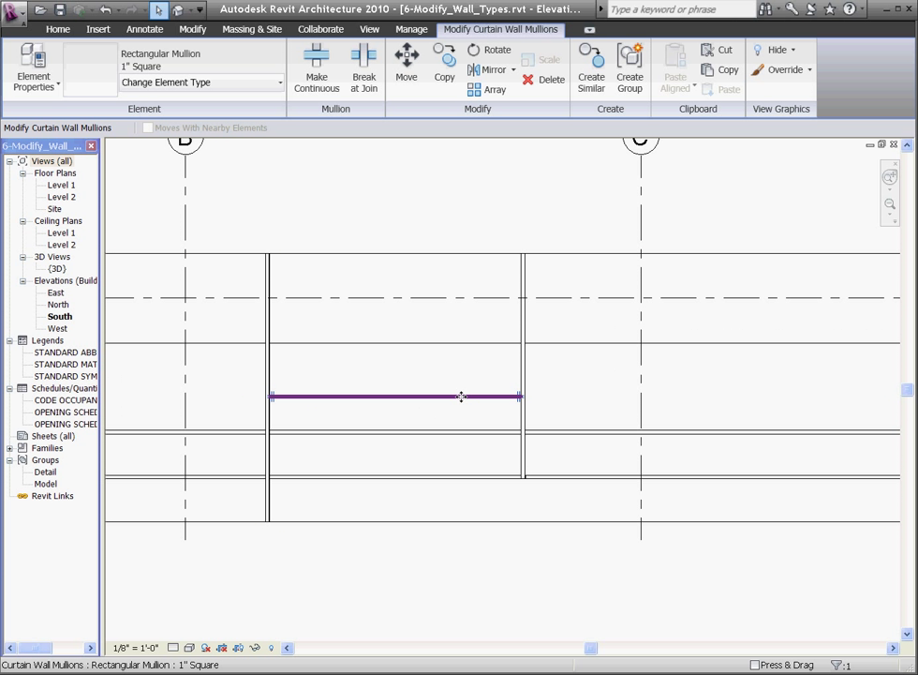
pyautogui.scroll(2, 473, 403)
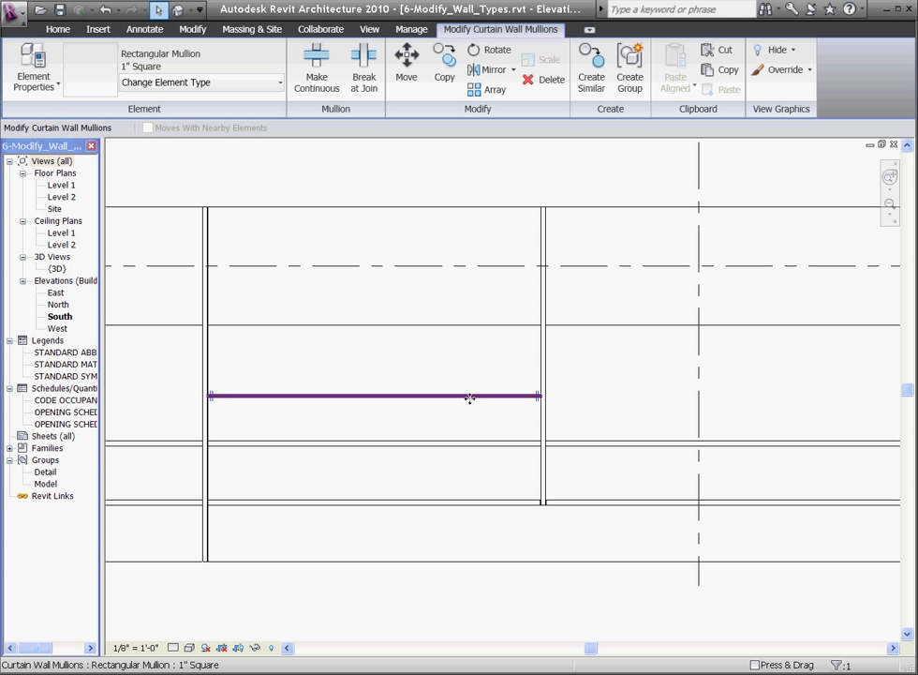
pyautogui.press('Tab')
pyautogui.press('Tab')
pyautogui.press('Tab')
pyautogui.press('Tab')
pyautogui.press('Tab')
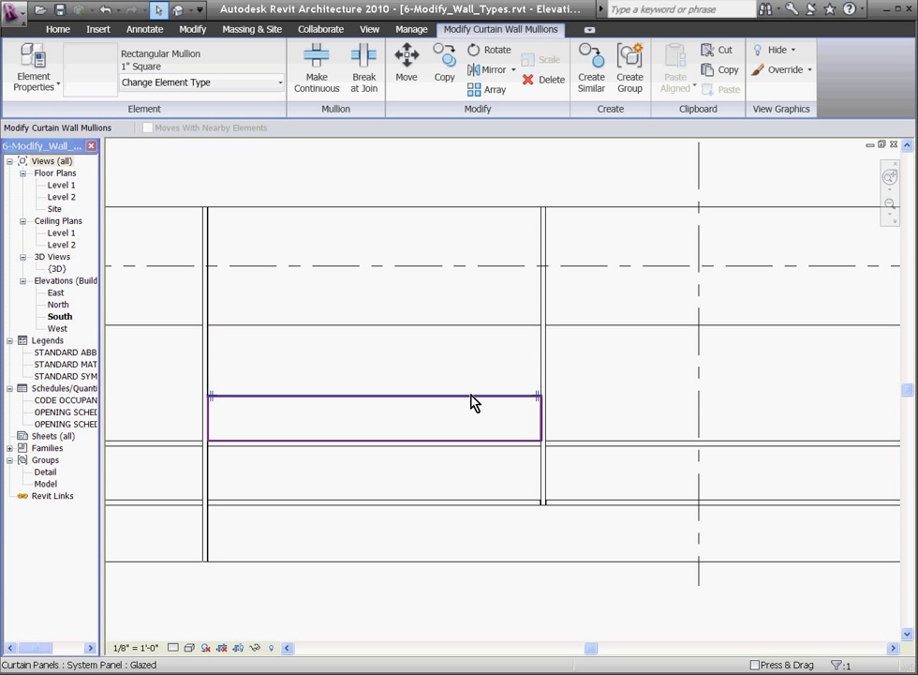
pyautogui.press('Tab')
pyautogui.press('Tab')
pyautogui.press('Tab')
pyautogui.press('Tab')
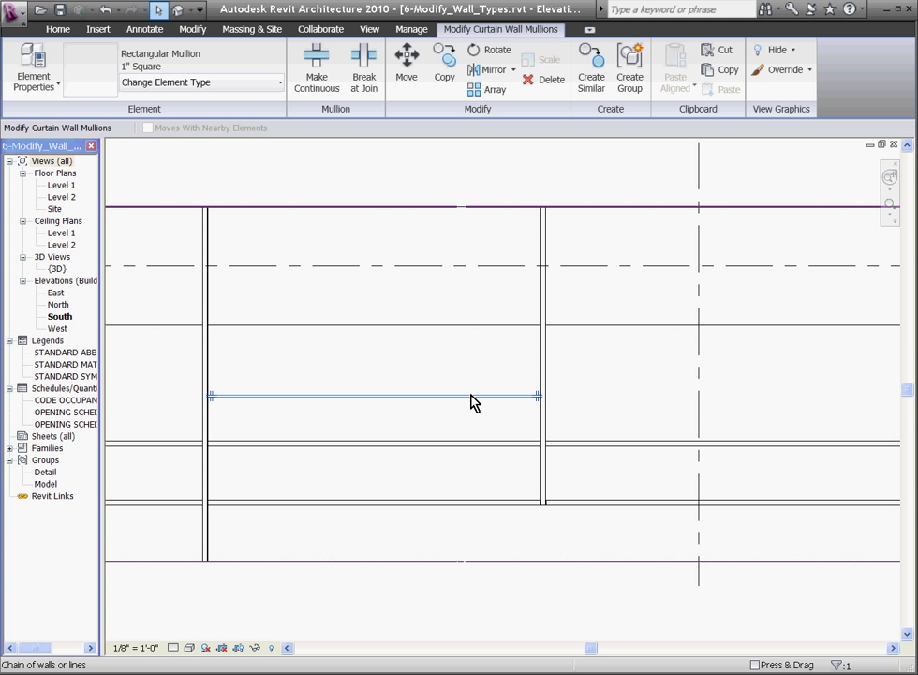
pyautogui.press('Tab')
pyautogui.press('Tab')
pyautogui.press('Tab')
pyautogui.press('Tab')
# - Raise the short horizontal grid line together with its mullion
pyautogui.click(475, 395)
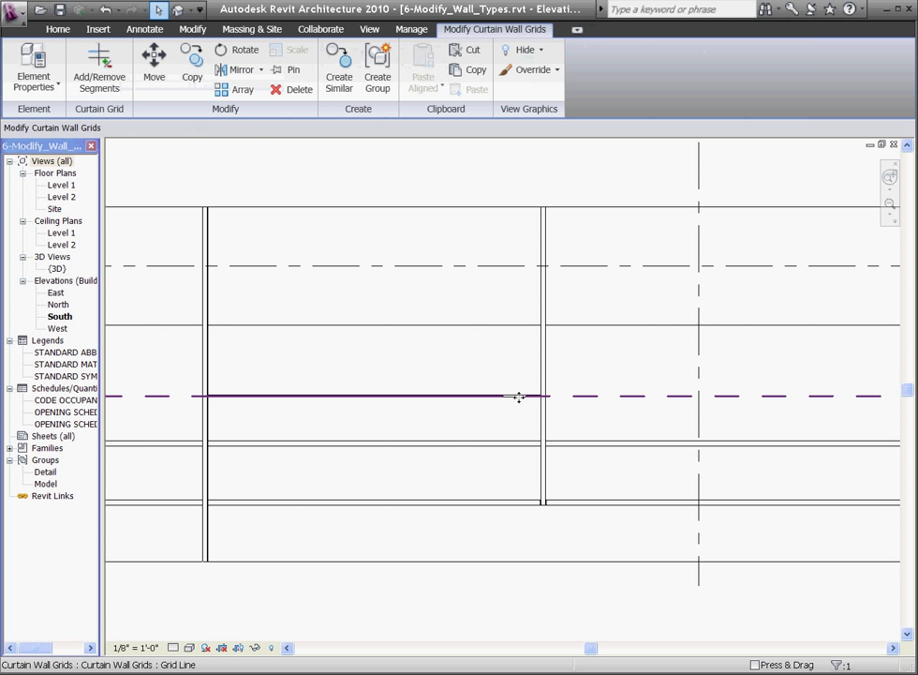
pyautogui.moveTo(514, 373); pyautogui.dragTo(515, 361)
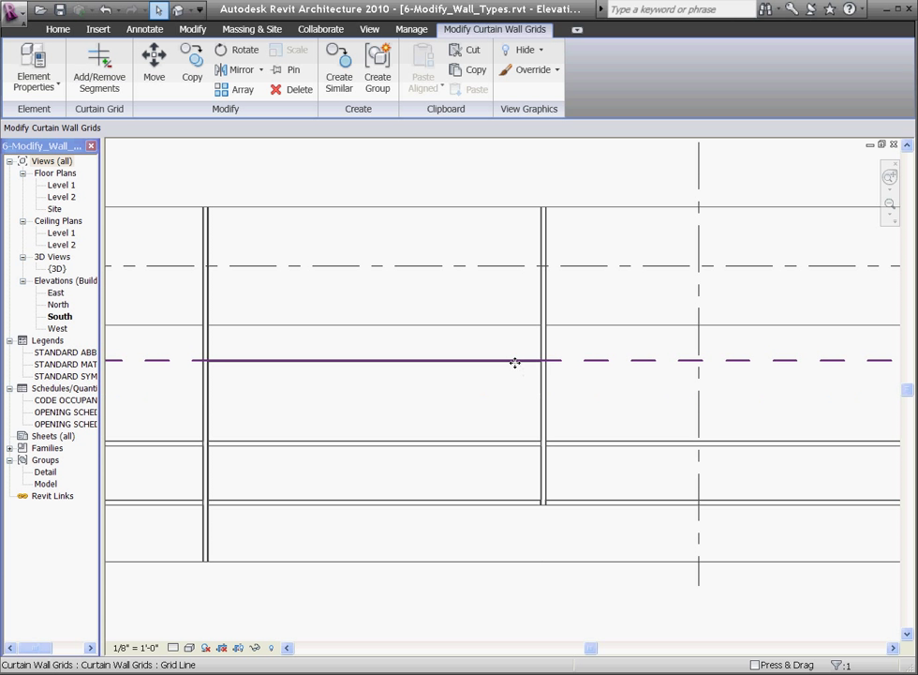
pyautogui.scroll(-1, 553, 384)
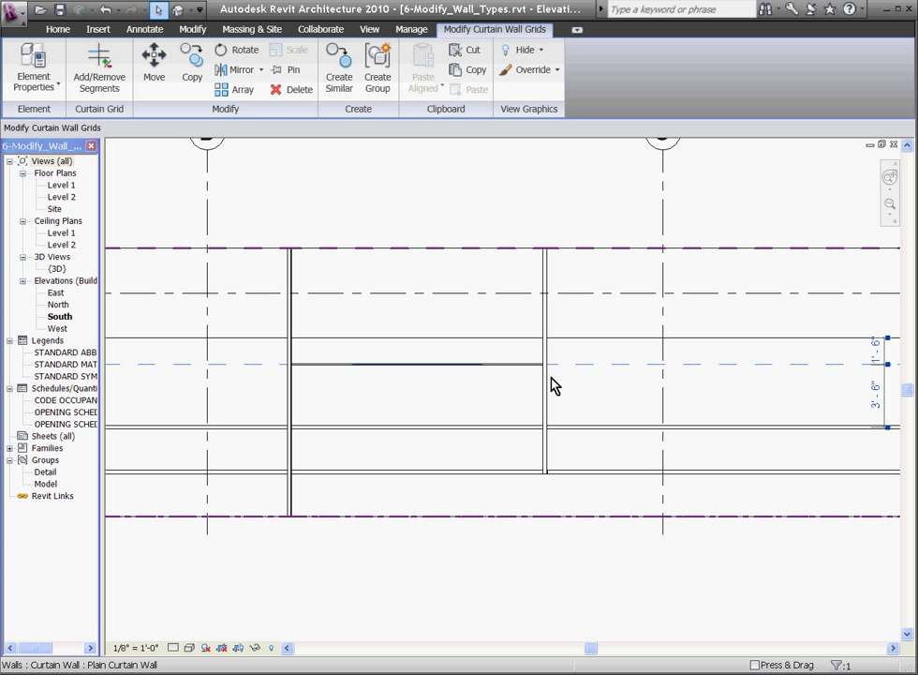
pyautogui.scroll(3, 320, 378)
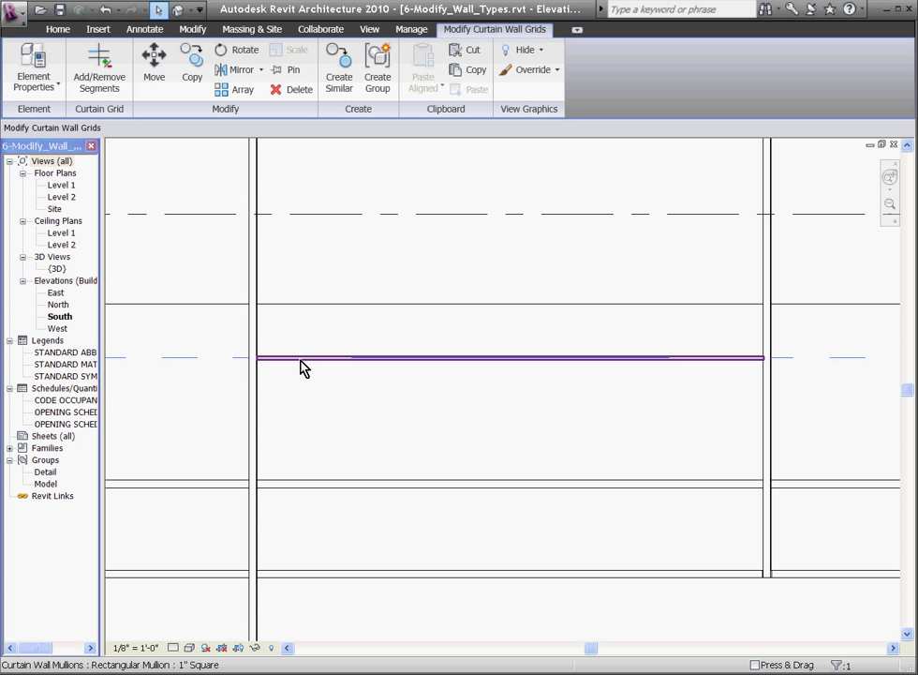
# - Toggle the horizontal mullion's joins so it runs through both vertical mullions
pyautogui.click(300, 359)
pyautogui.scroll(4, 254, 361)
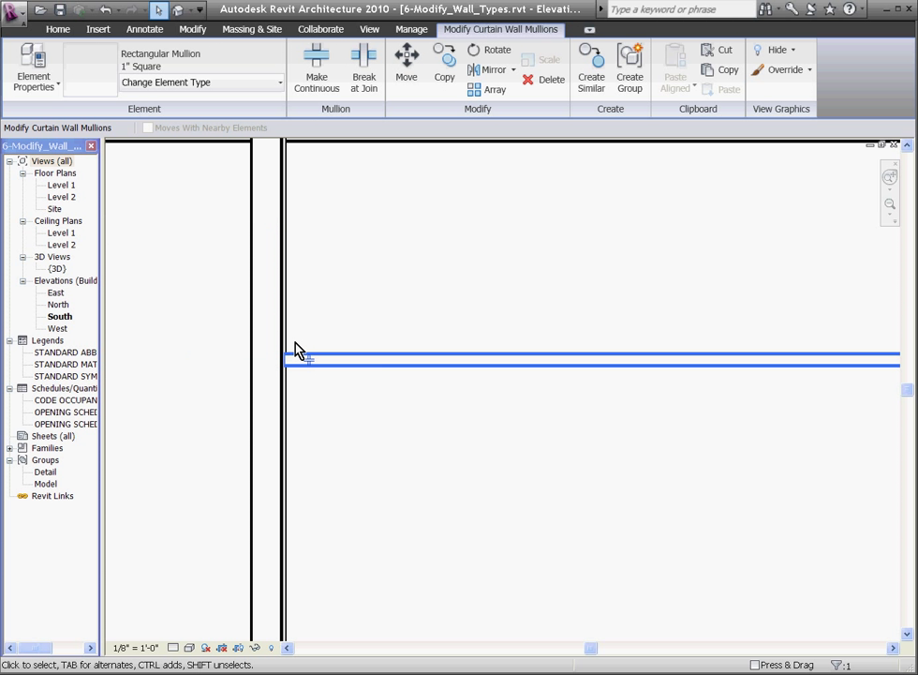
pyautogui.scroll(-2, 309, 359)
pyautogui.click(315, 358)
pyautogui.scroll(-1, 298, 364)
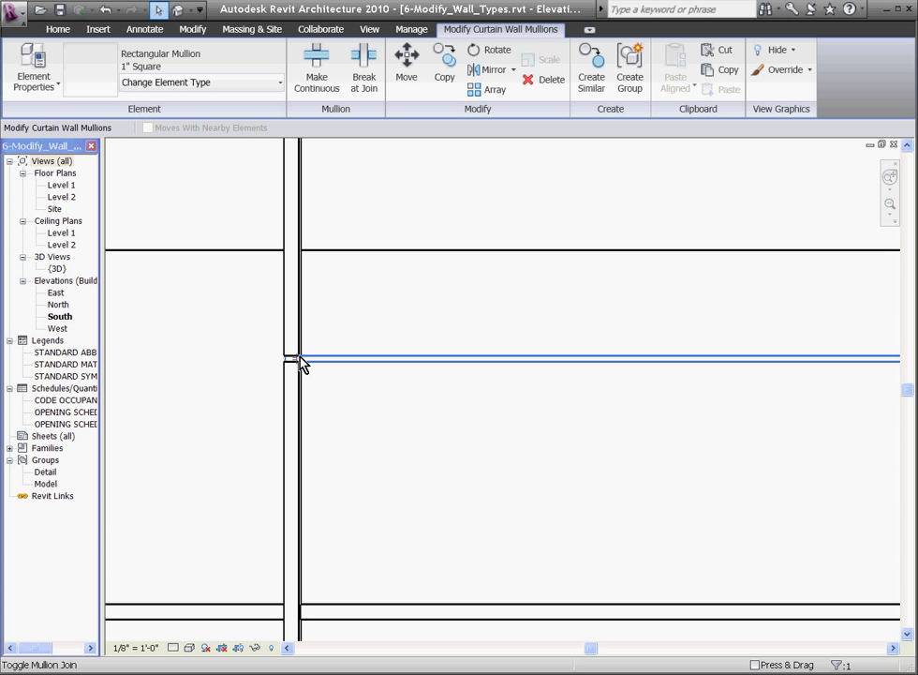
pyautogui.scroll(-2, 298, 364)
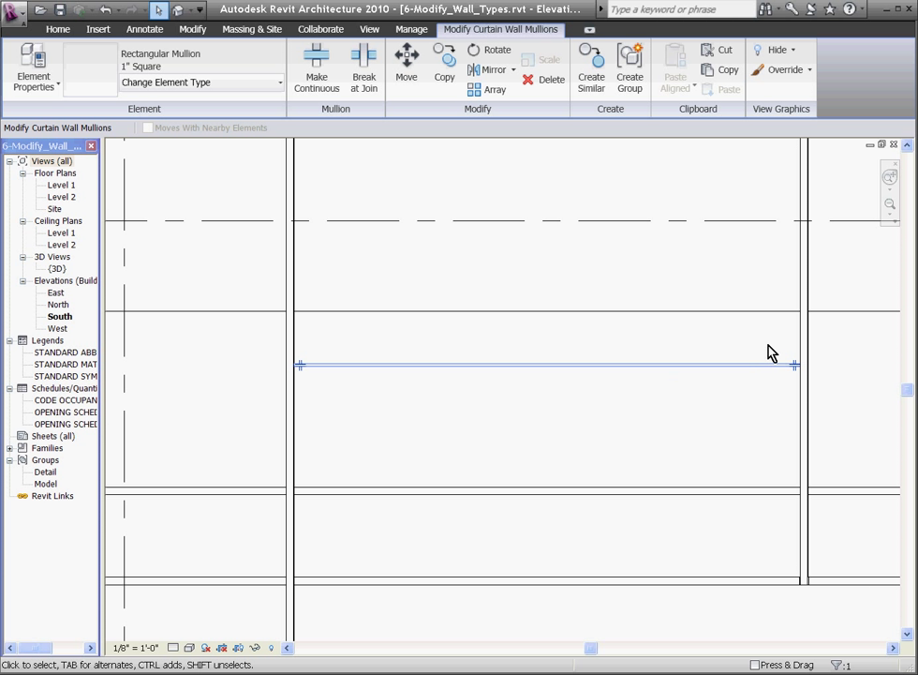
pyautogui.scroll(2, 767, 351)
pyautogui.click(809, 379)
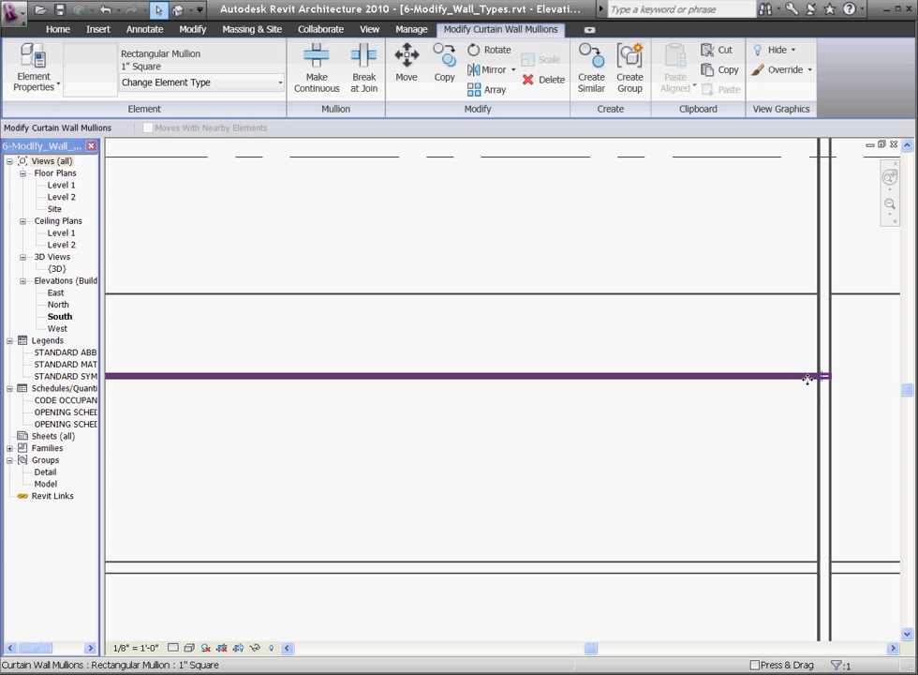